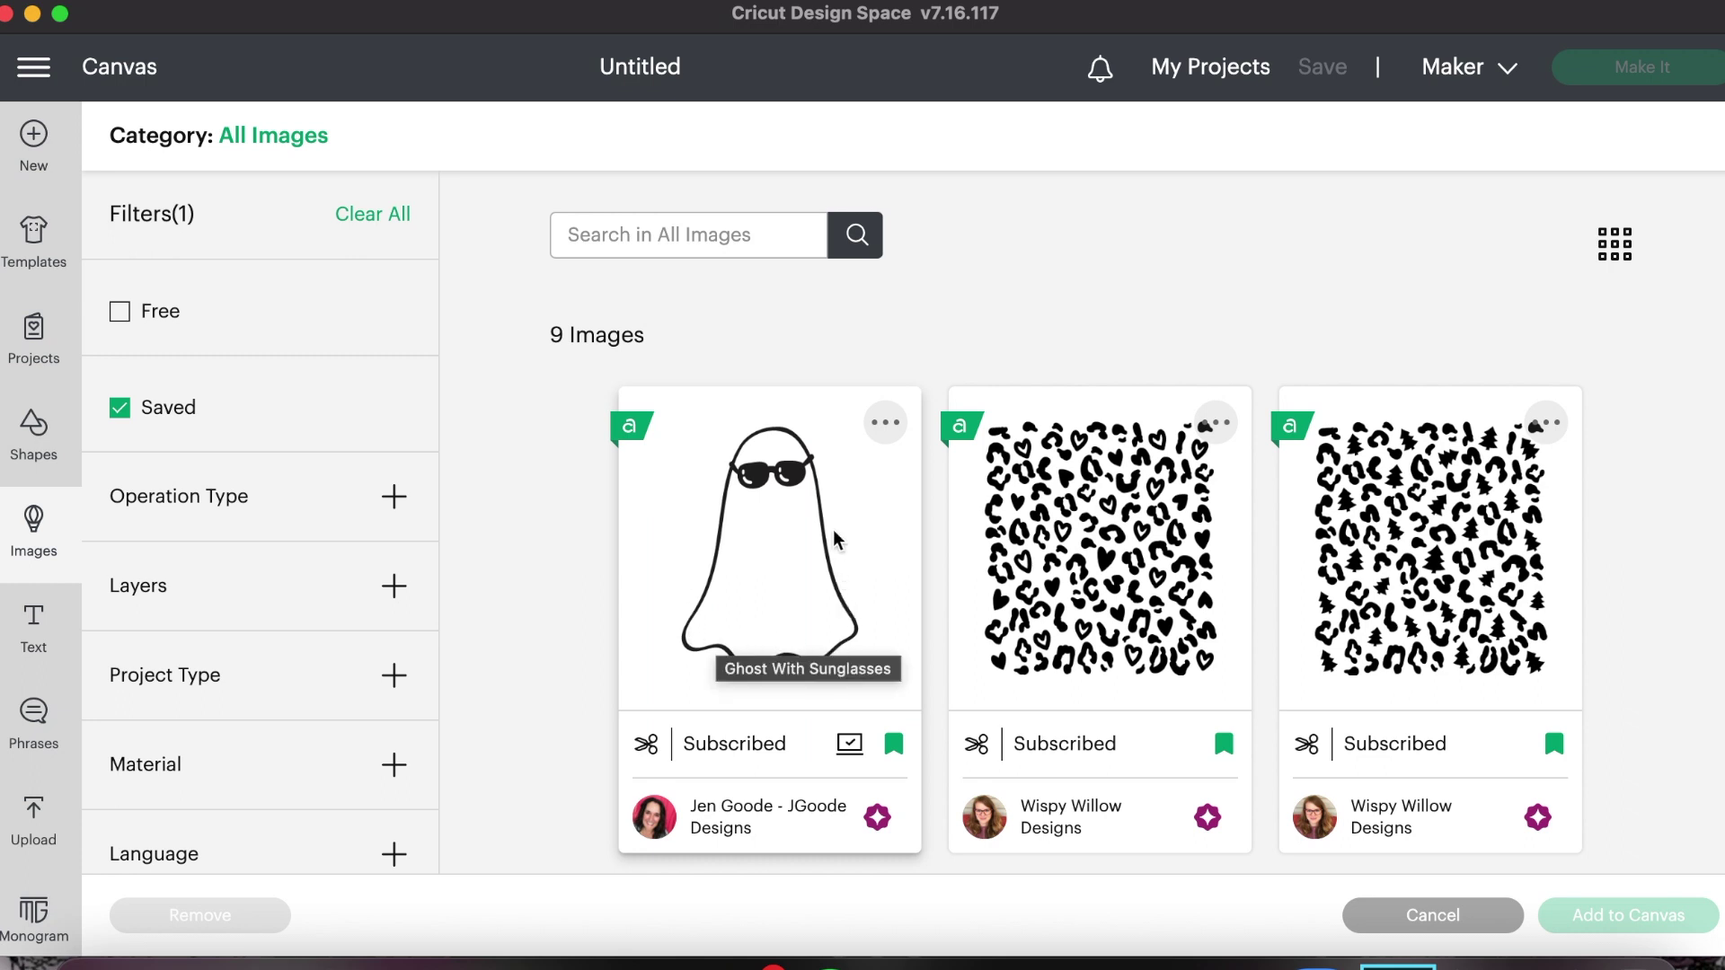
# Step: Select the Ghost With Sunglasses and Chess Board images from the saved images
pyautogui.click(779, 519)
pyautogui.scroll(-5, 779, 519)
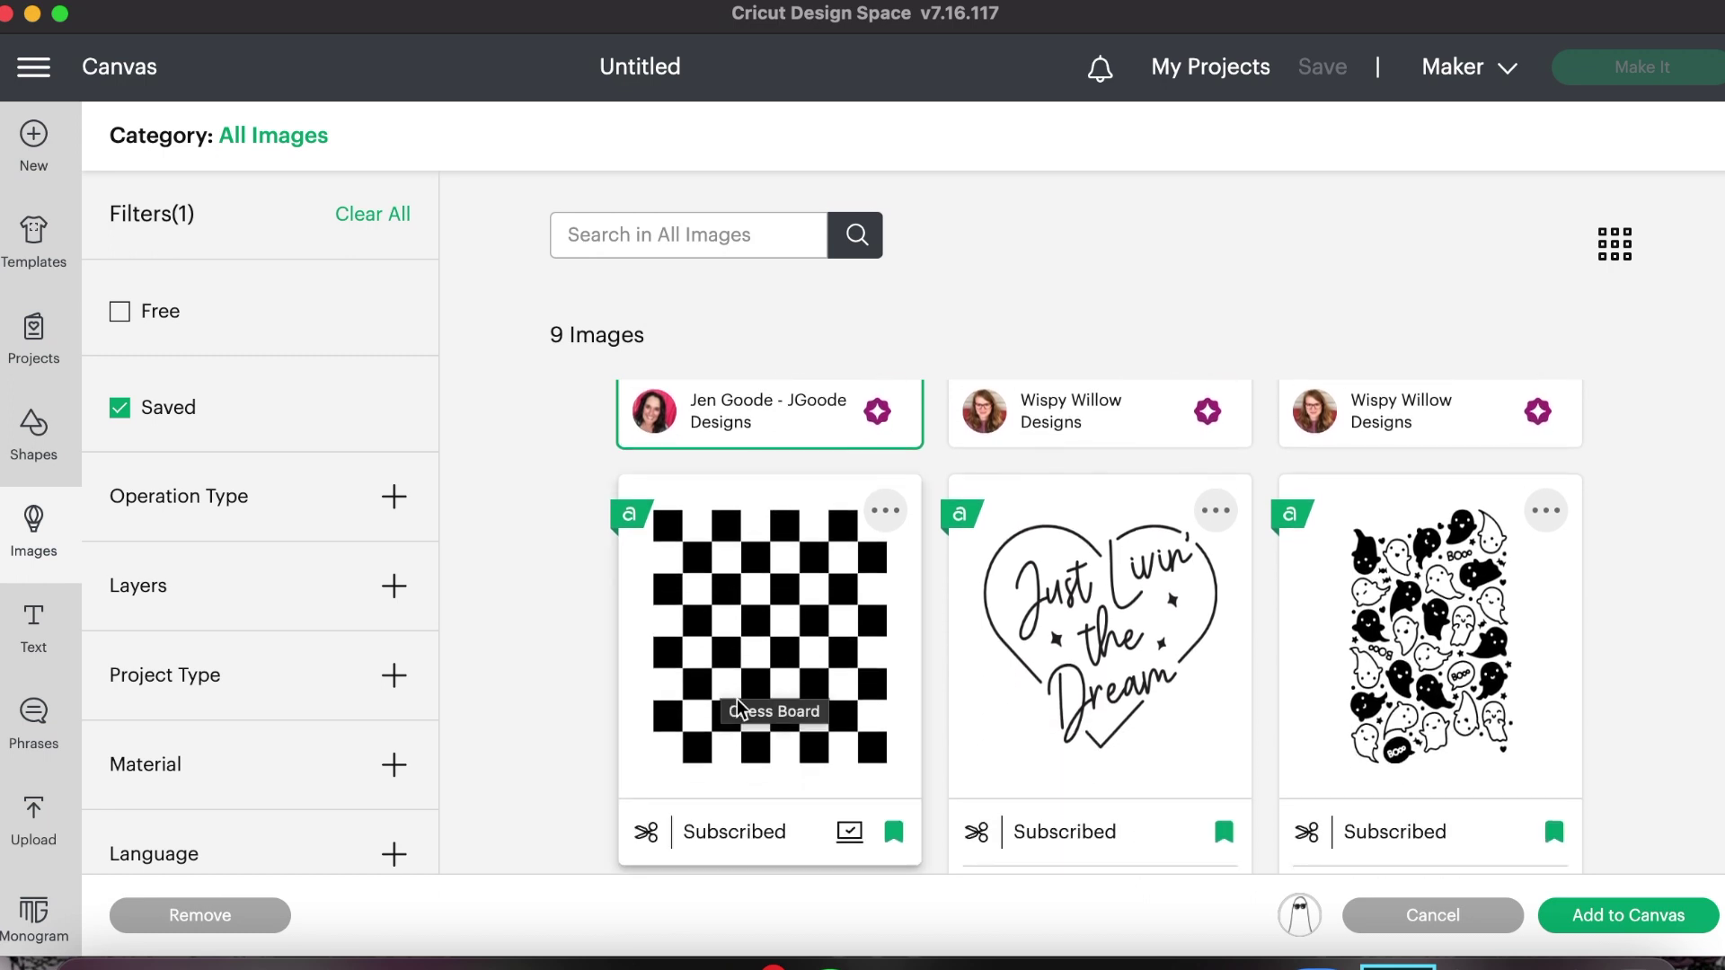
pyautogui.click(735, 638)
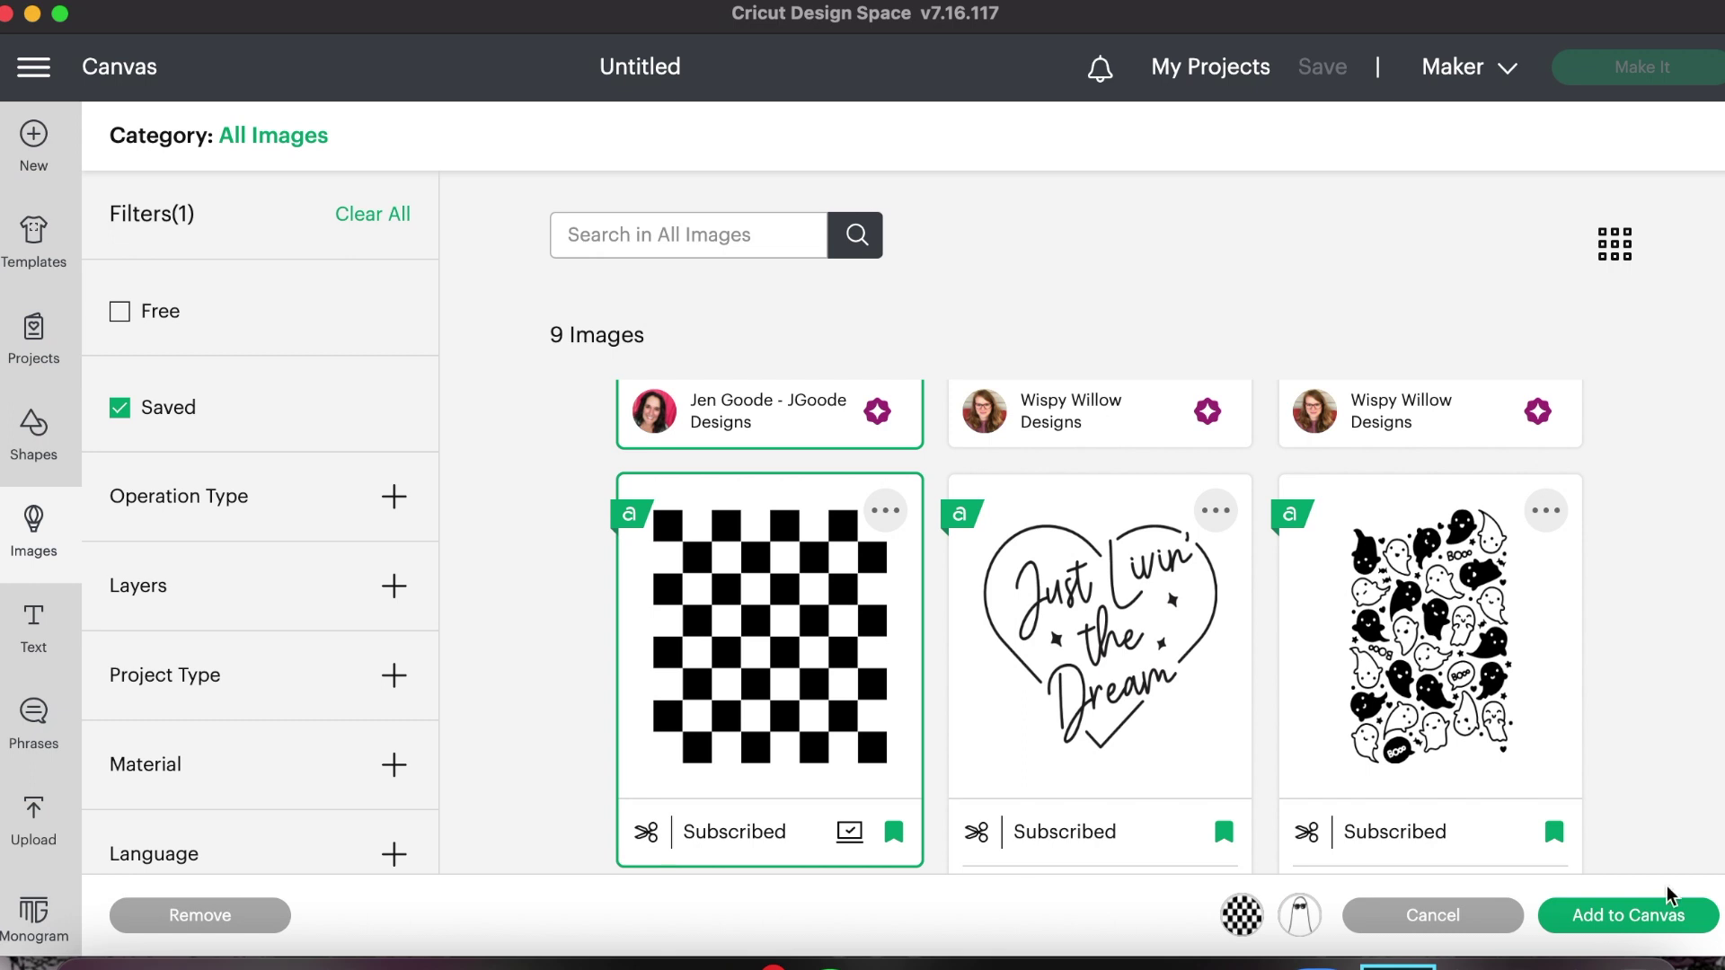
# Step: Add both images to the canvas, shrink the ghost to 3.084 × 3.847 in and move it down-left
pyautogui.click(1656, 920)
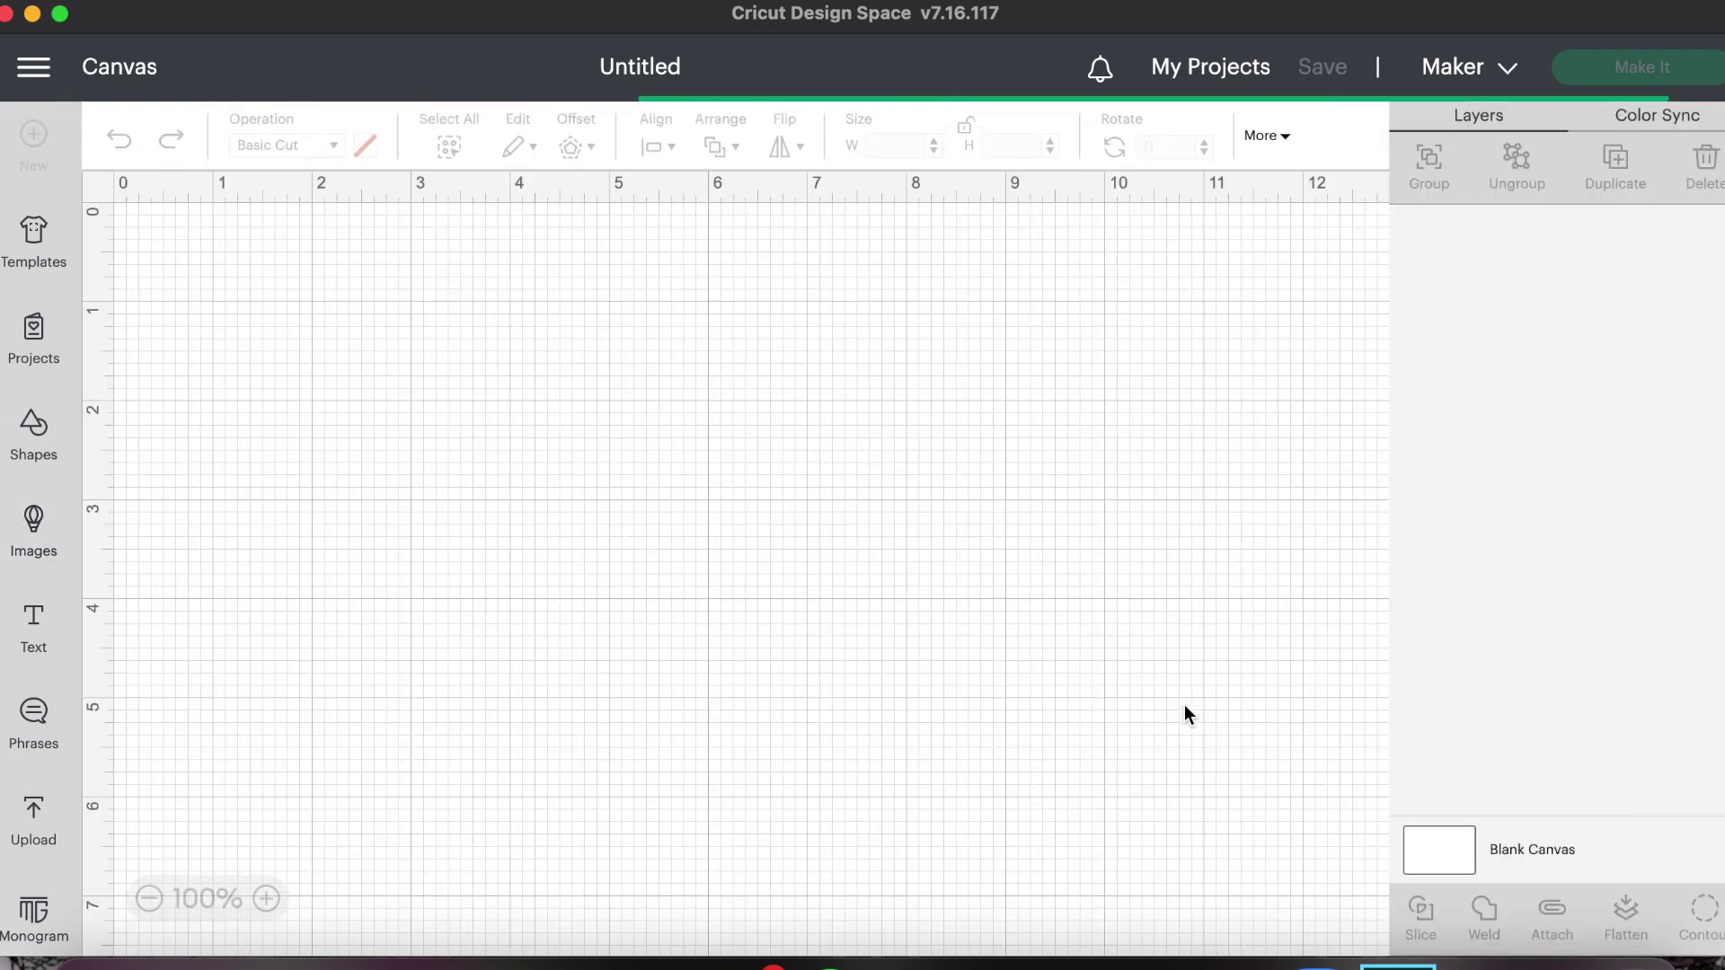
pyautogui.moveTo(751, 652); pyautogui.dragTo(469, 784)
pyautogui.moveTo(689, 293); pyautogui.dragTo(481, 524)
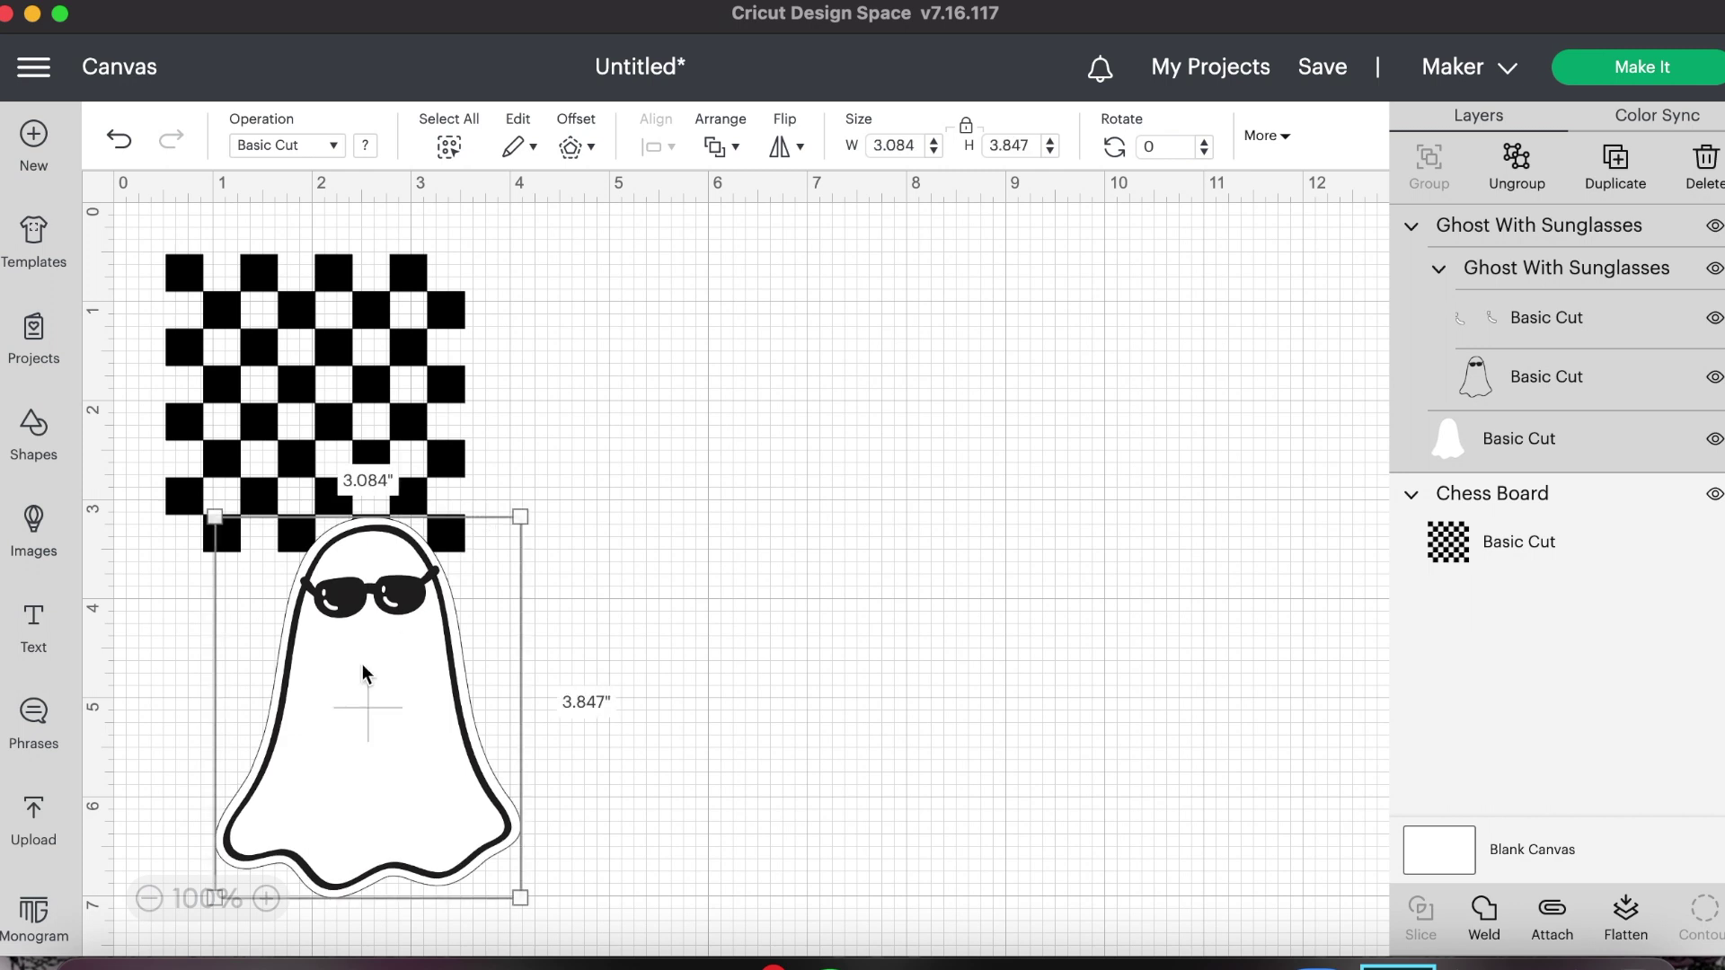
pyautogui.moveTo(364, 672); pyautogui.dragTo(316, 849)
# Step: Move the Chess Board to the canvas origin and enlarge it to 3.391 × 3.373 in
pyautogui.click(324, 471)
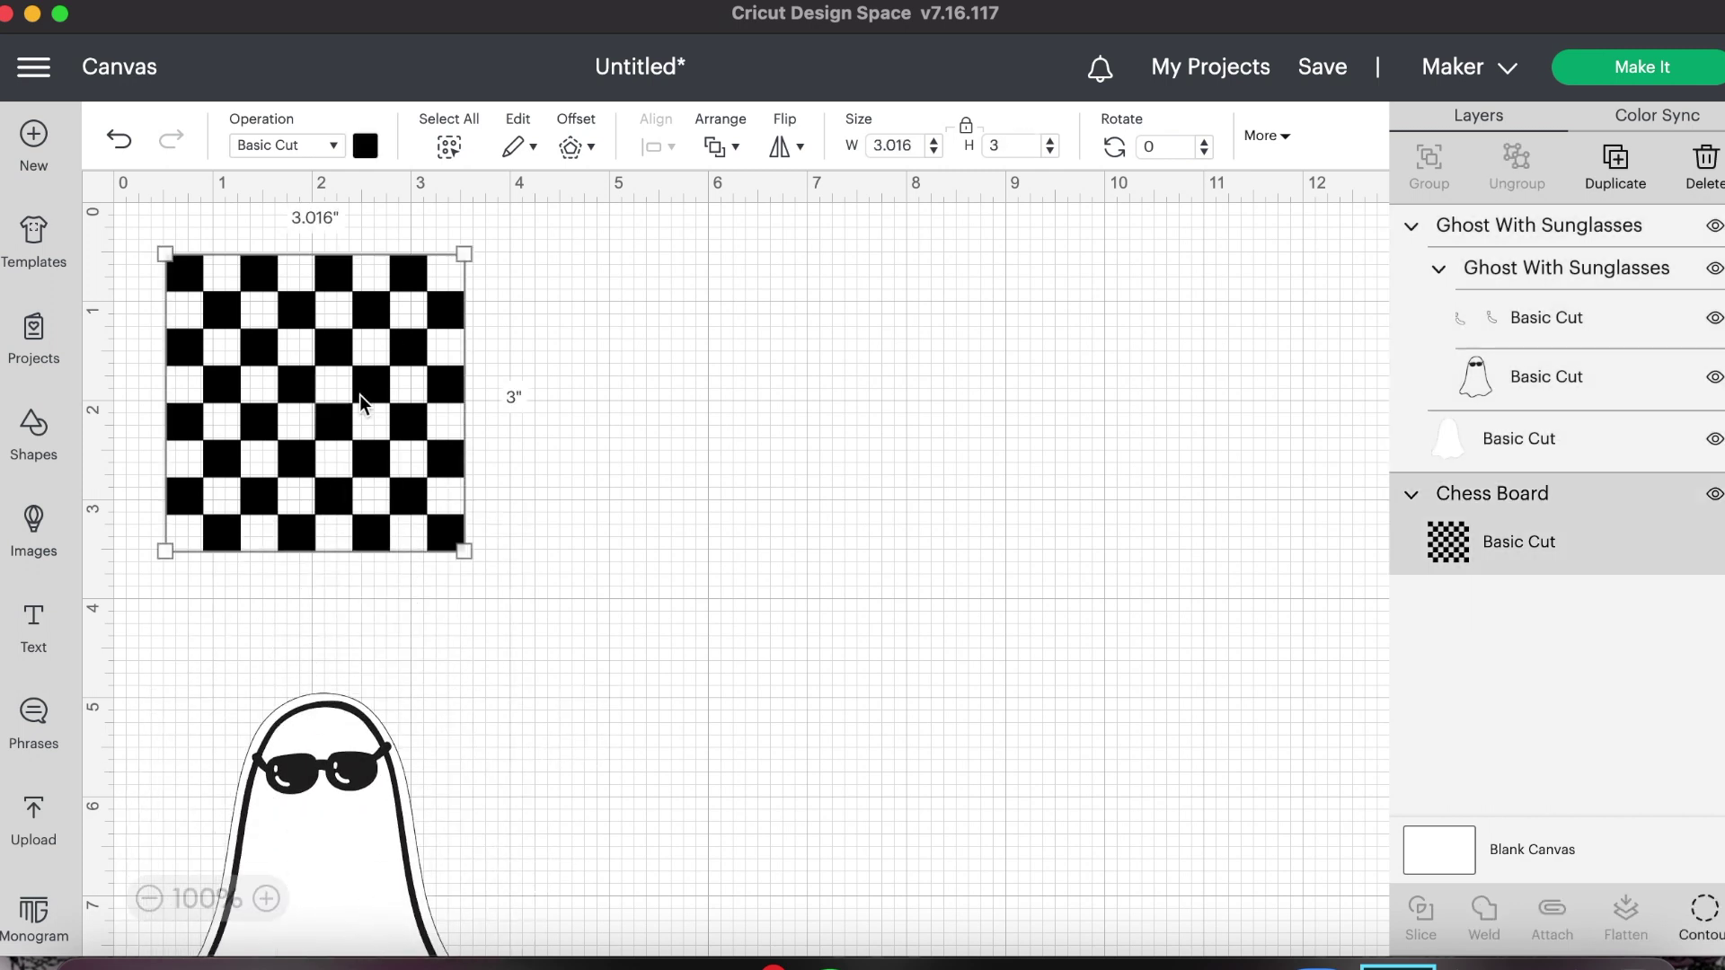
pyautogui.moveTo(359, 395); pyautogui.dragTo(316, 351)
pyautogui.moveTo(419, 507); pyautogui.dragTo(442, 531)
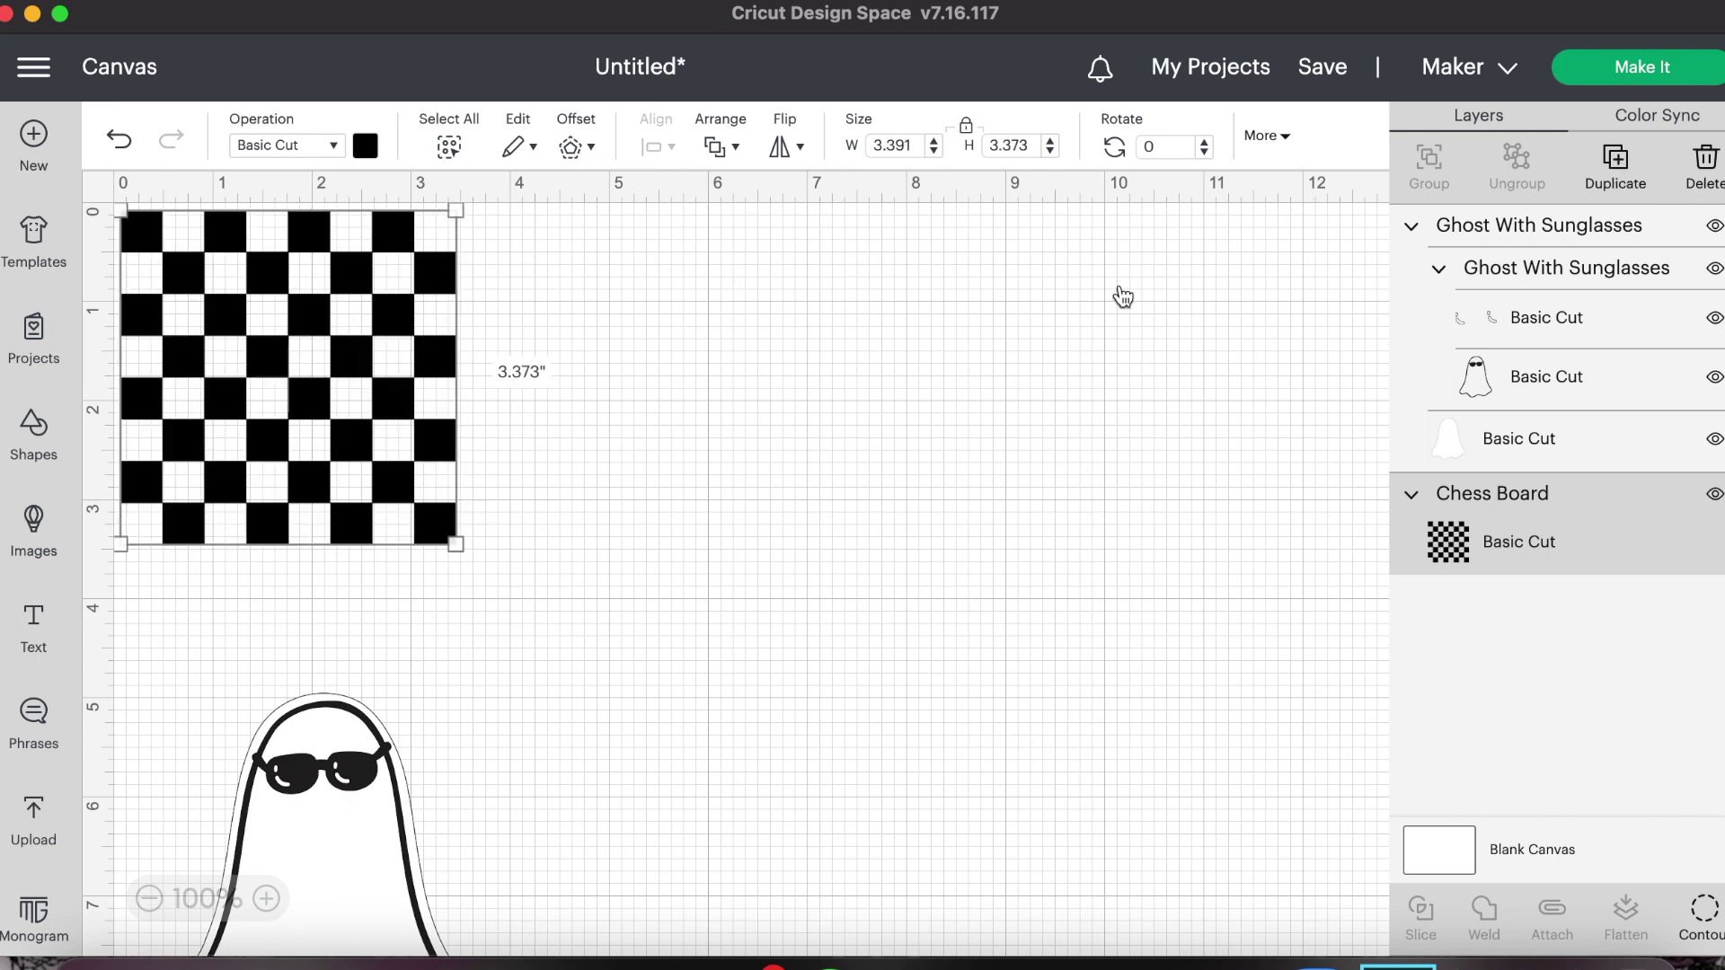
# Step: Duplicate the checkerboard twice, butt the three boards side by side, and select all three
pyautogui.press('super+d')
pyautogui.moveTo(491, 456); pyautogui.dragTo(453, 318)
pyautogui.press('super+d')
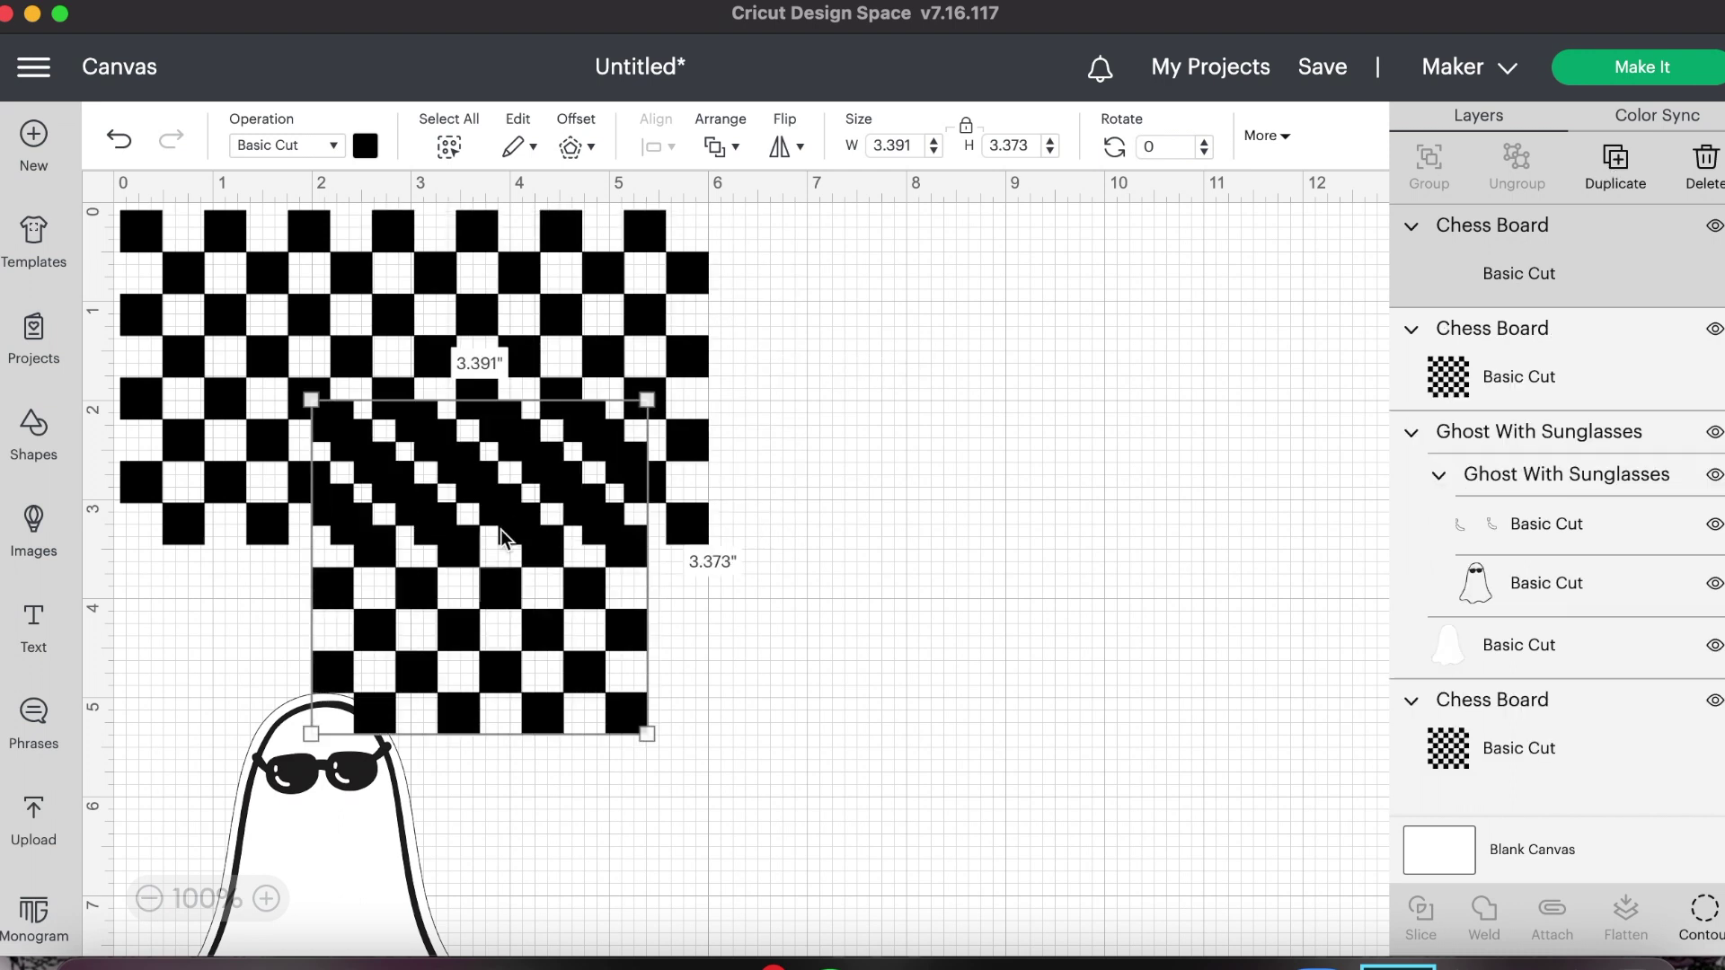
pyautogui.moveTo(500, 536); pyautogui.dragTo(785, 357)
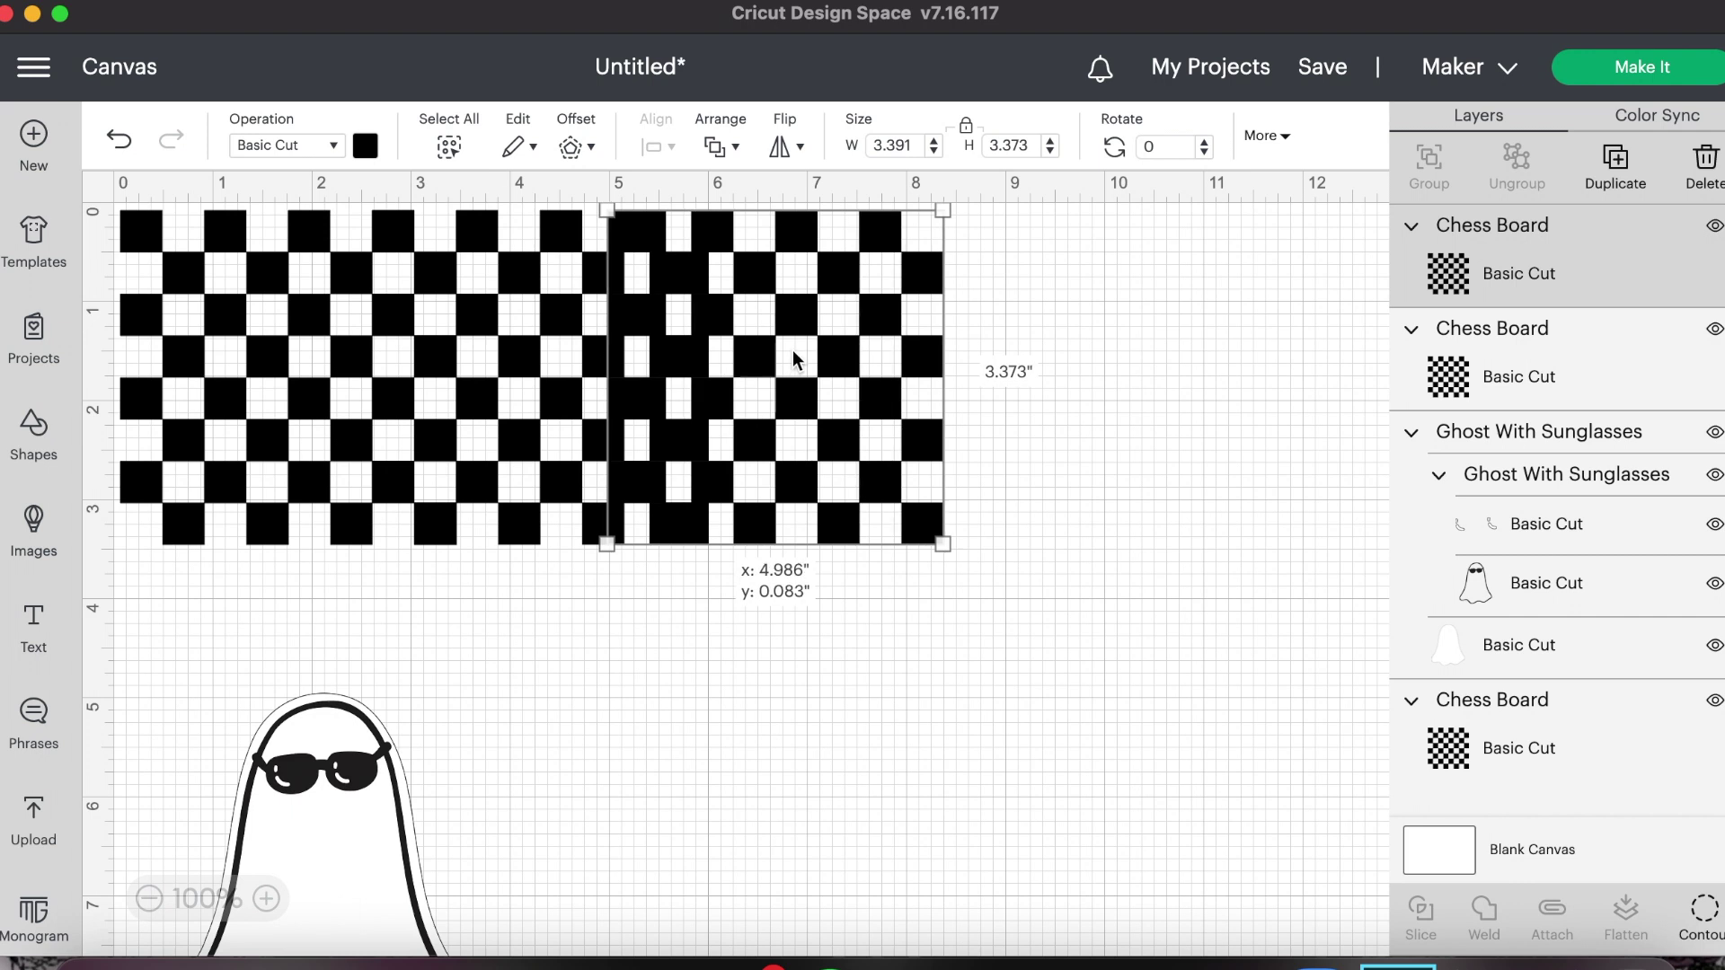
pyautogui.moveTo(794, 359); pyautogui.dragTo(814, 360)
pyautogui.moveTo(1114, 310); pyautogui.dragTo(165, 367)
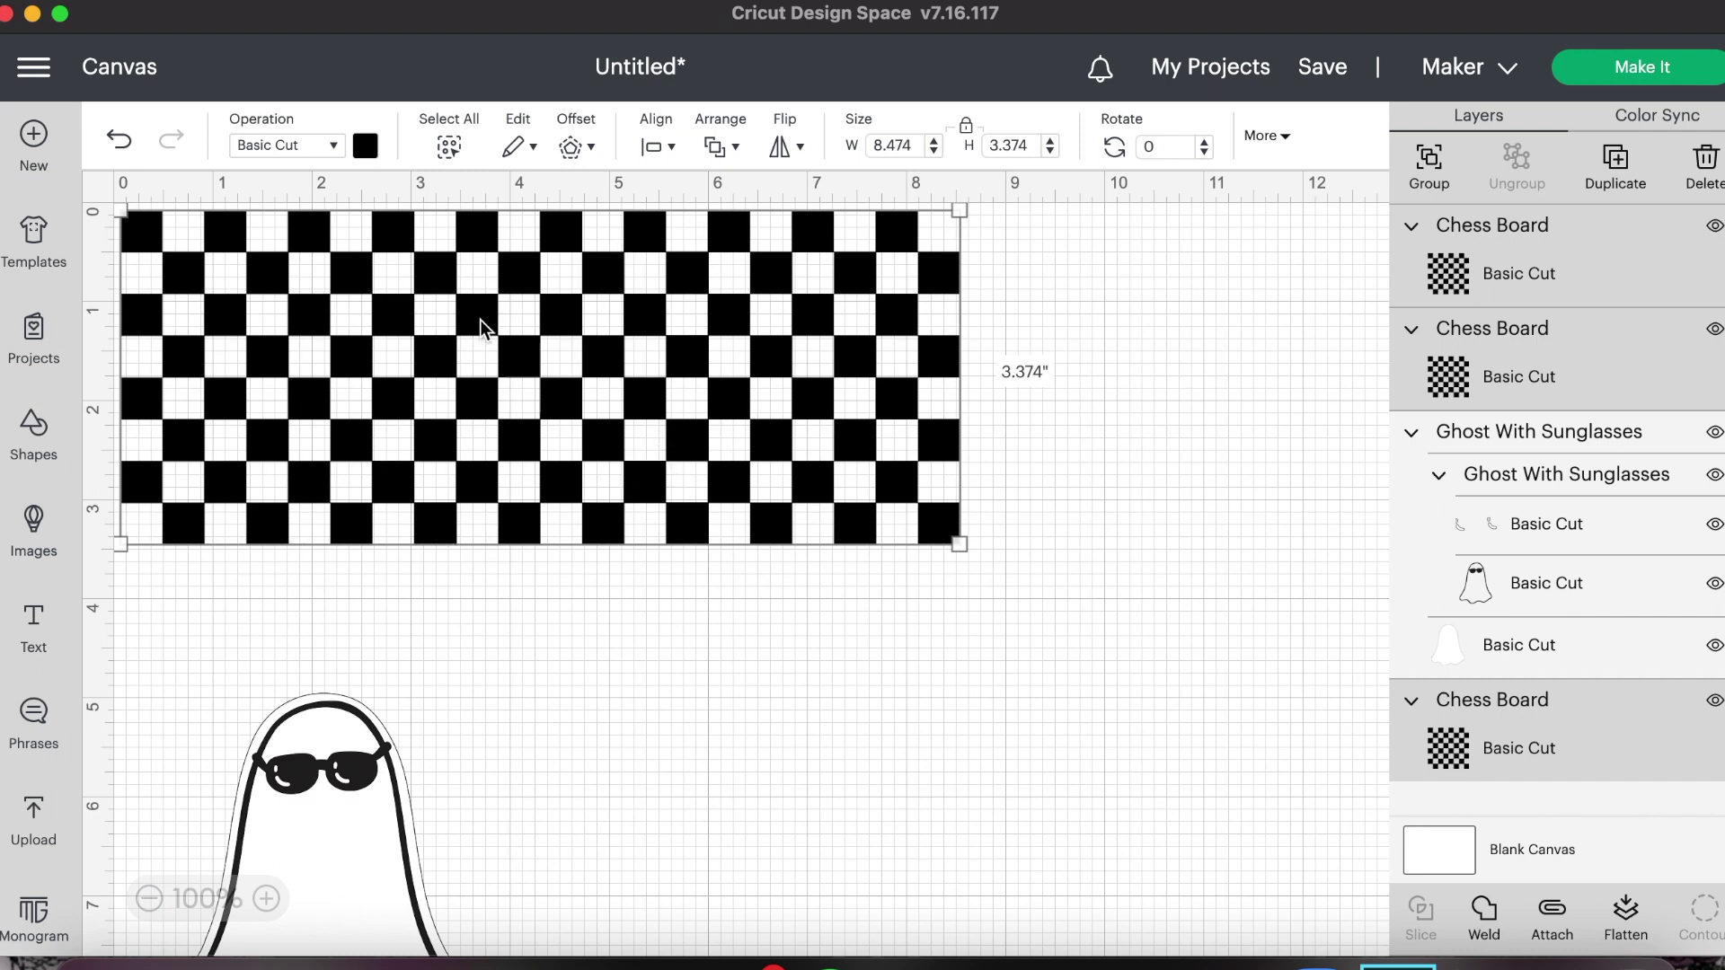
# Step: Weld the three boards and set the welded checkerboard's width to 9.5 in (3.783 in tall)
pyautogui.click(1484, 907)
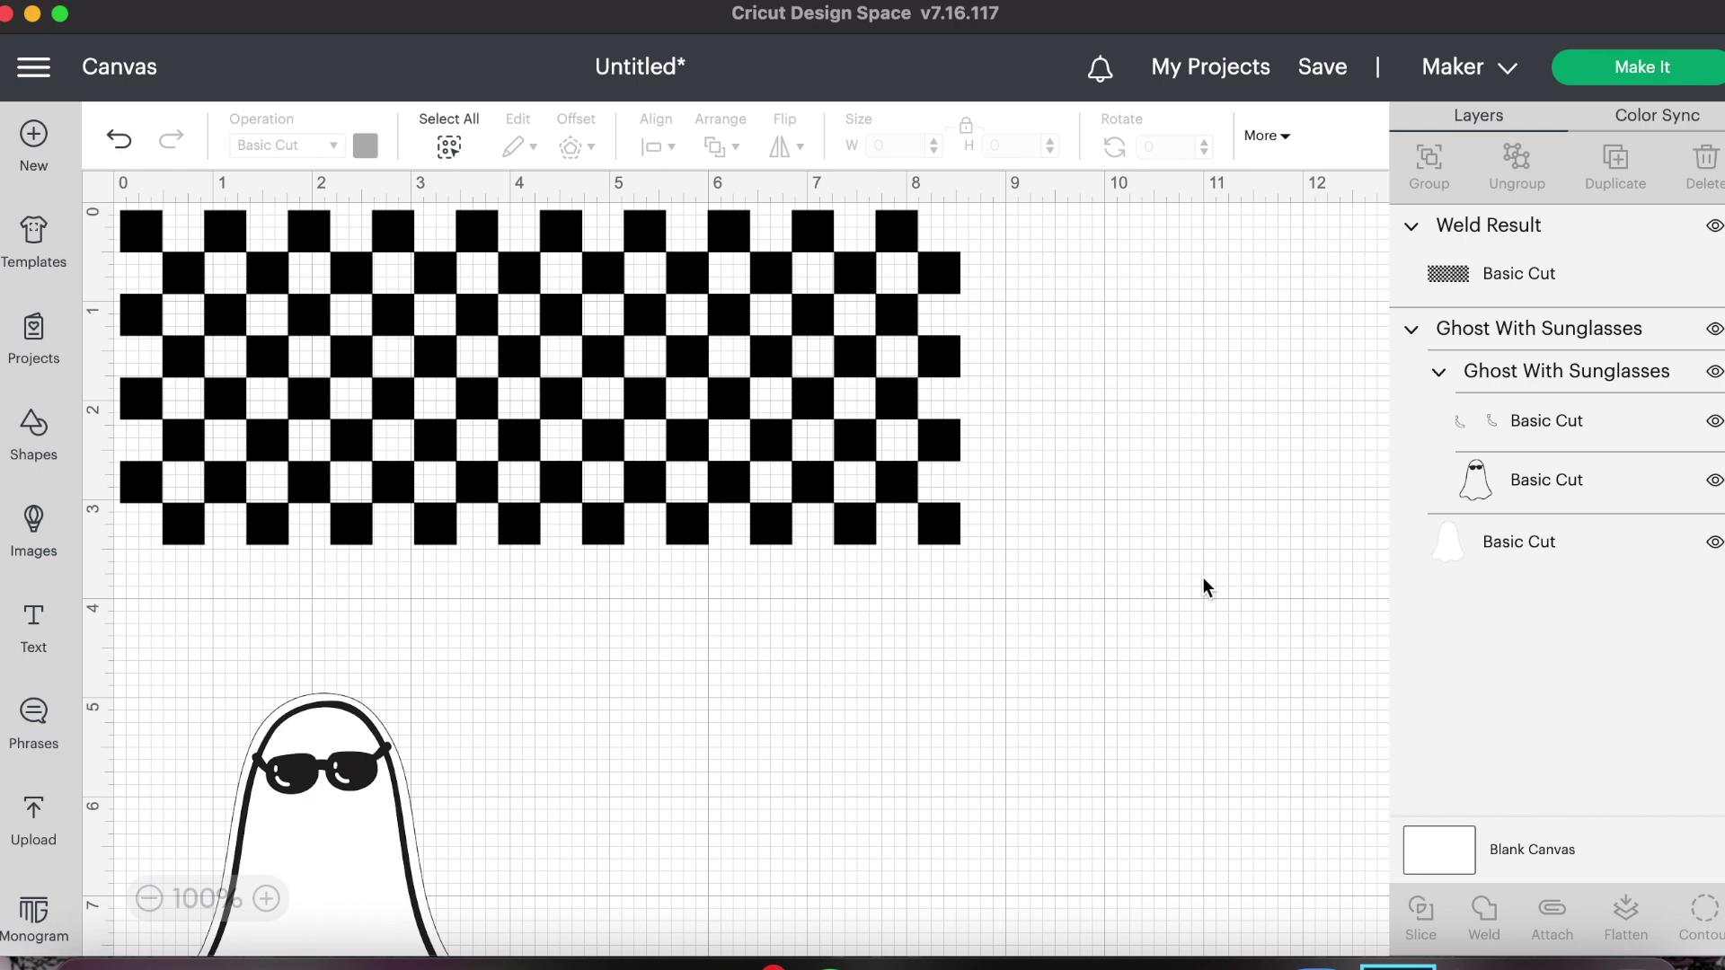
pyautogui.click(862, 398)
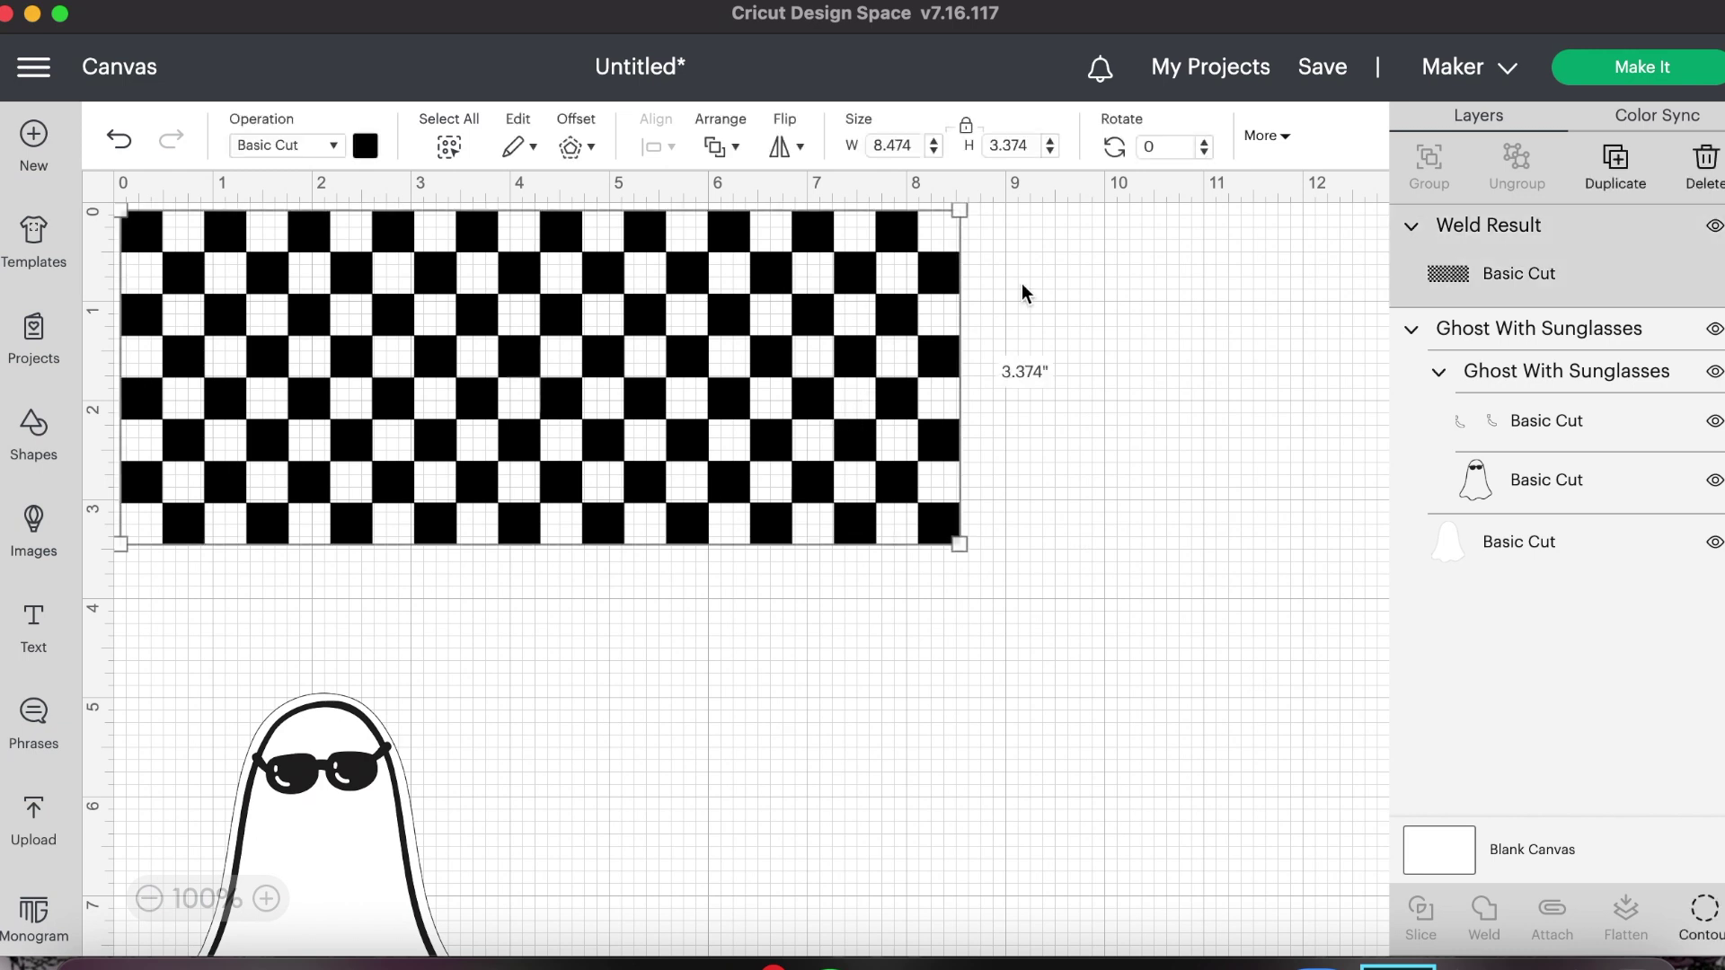
pyautogui.doubleClick(904, 144)
pyautogui.write('9.5')
pyautogui.press('Return')
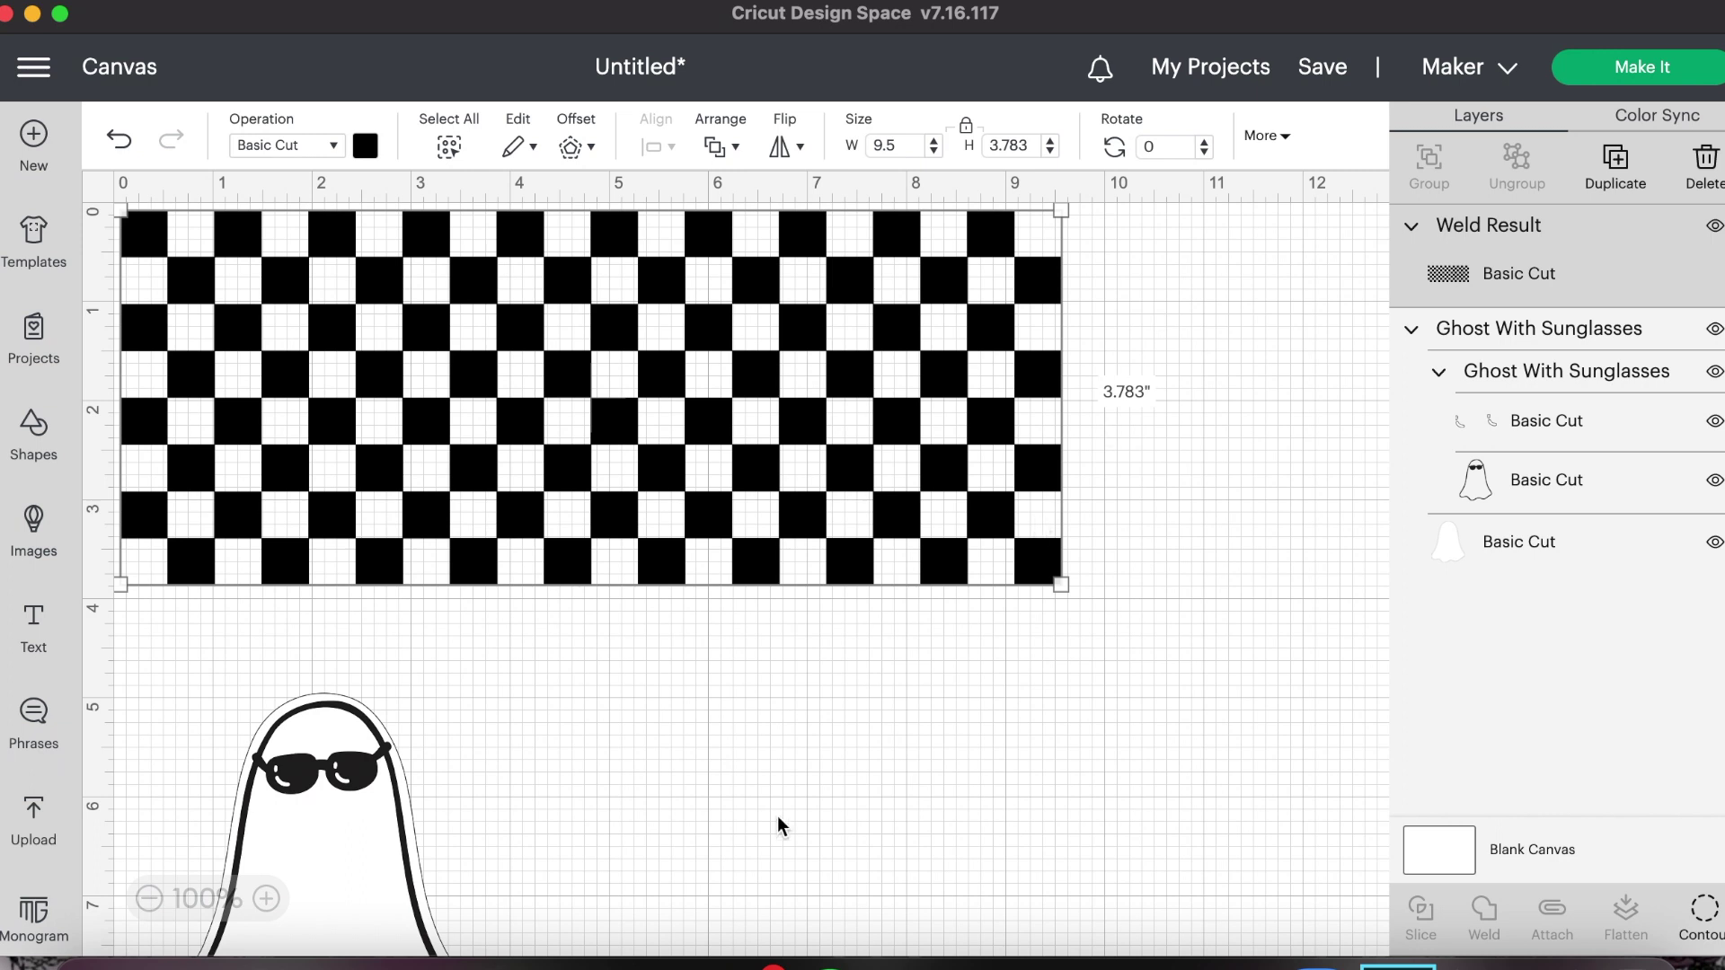
pyautogui.click(574, 810)
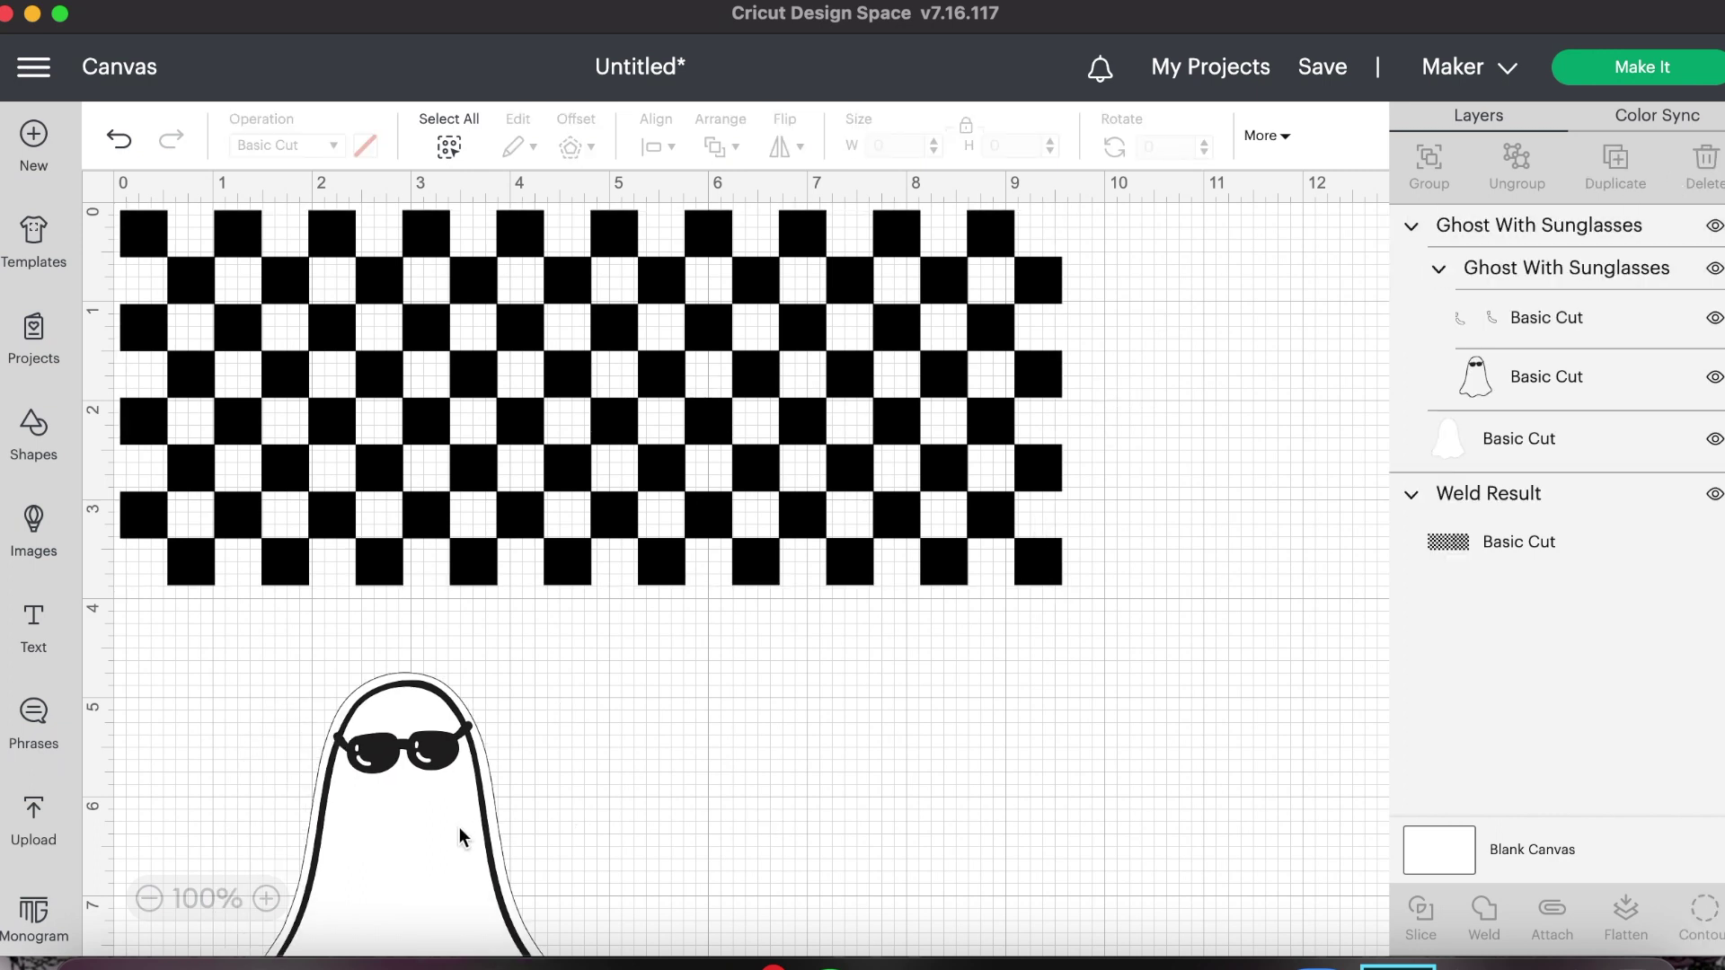
# Step: Resize the ghost to 2.75 × 3.431 in and place it over the checkerboard's left side
pyautogui.moveTo(460, 826); pyautogui.dragTo(626, 583)
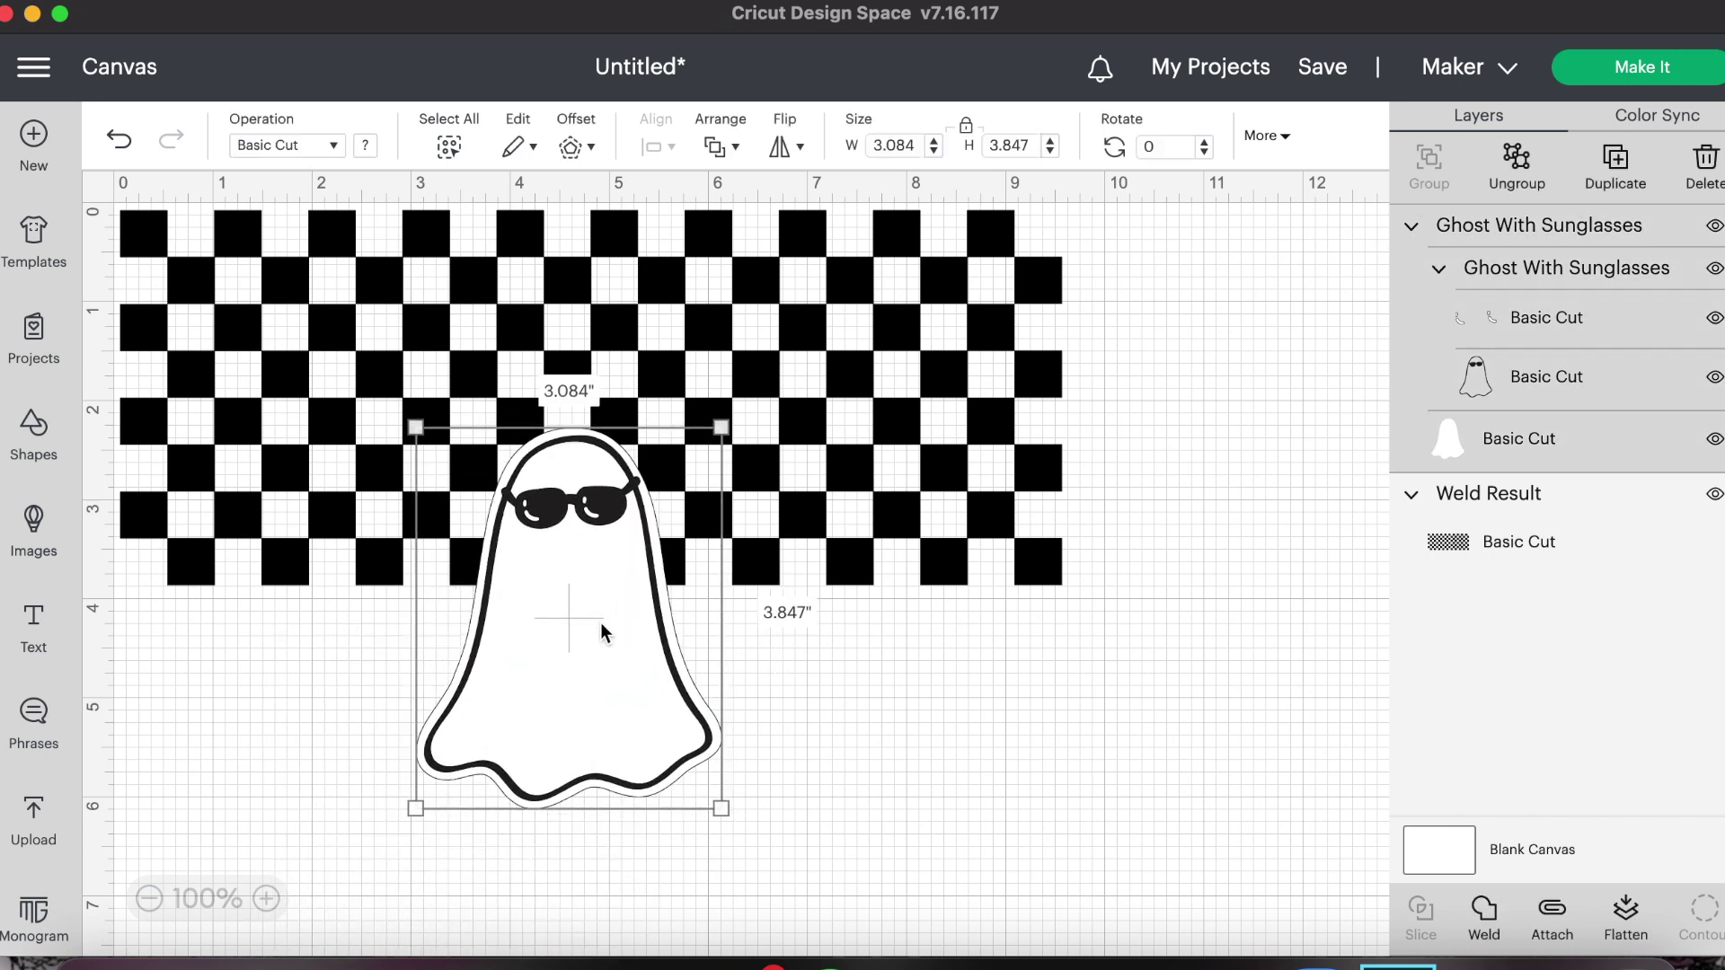
pyautogui.moveTo(608, 641); pyautogui.dragTo(586, 423)
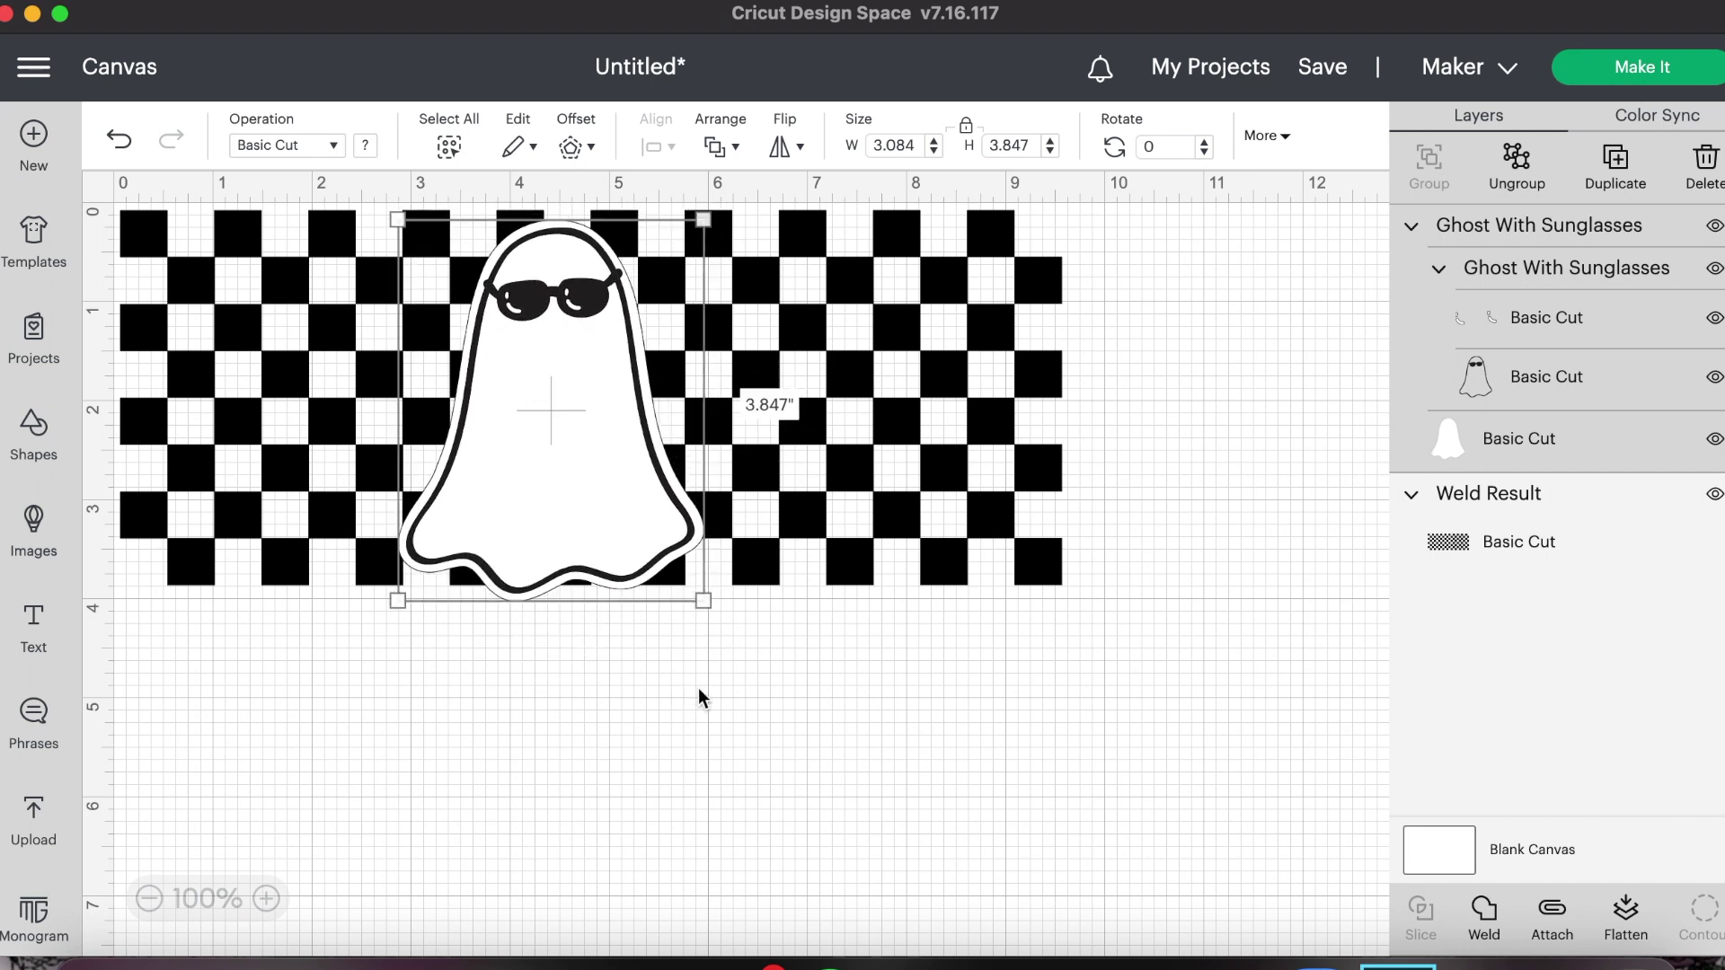
pyautogui.moveTo(706, 600); pyautogui.dragTo(671, 559)
pyautogui.moveTo(591, 433); pyautogui.dragTo(622, 437)
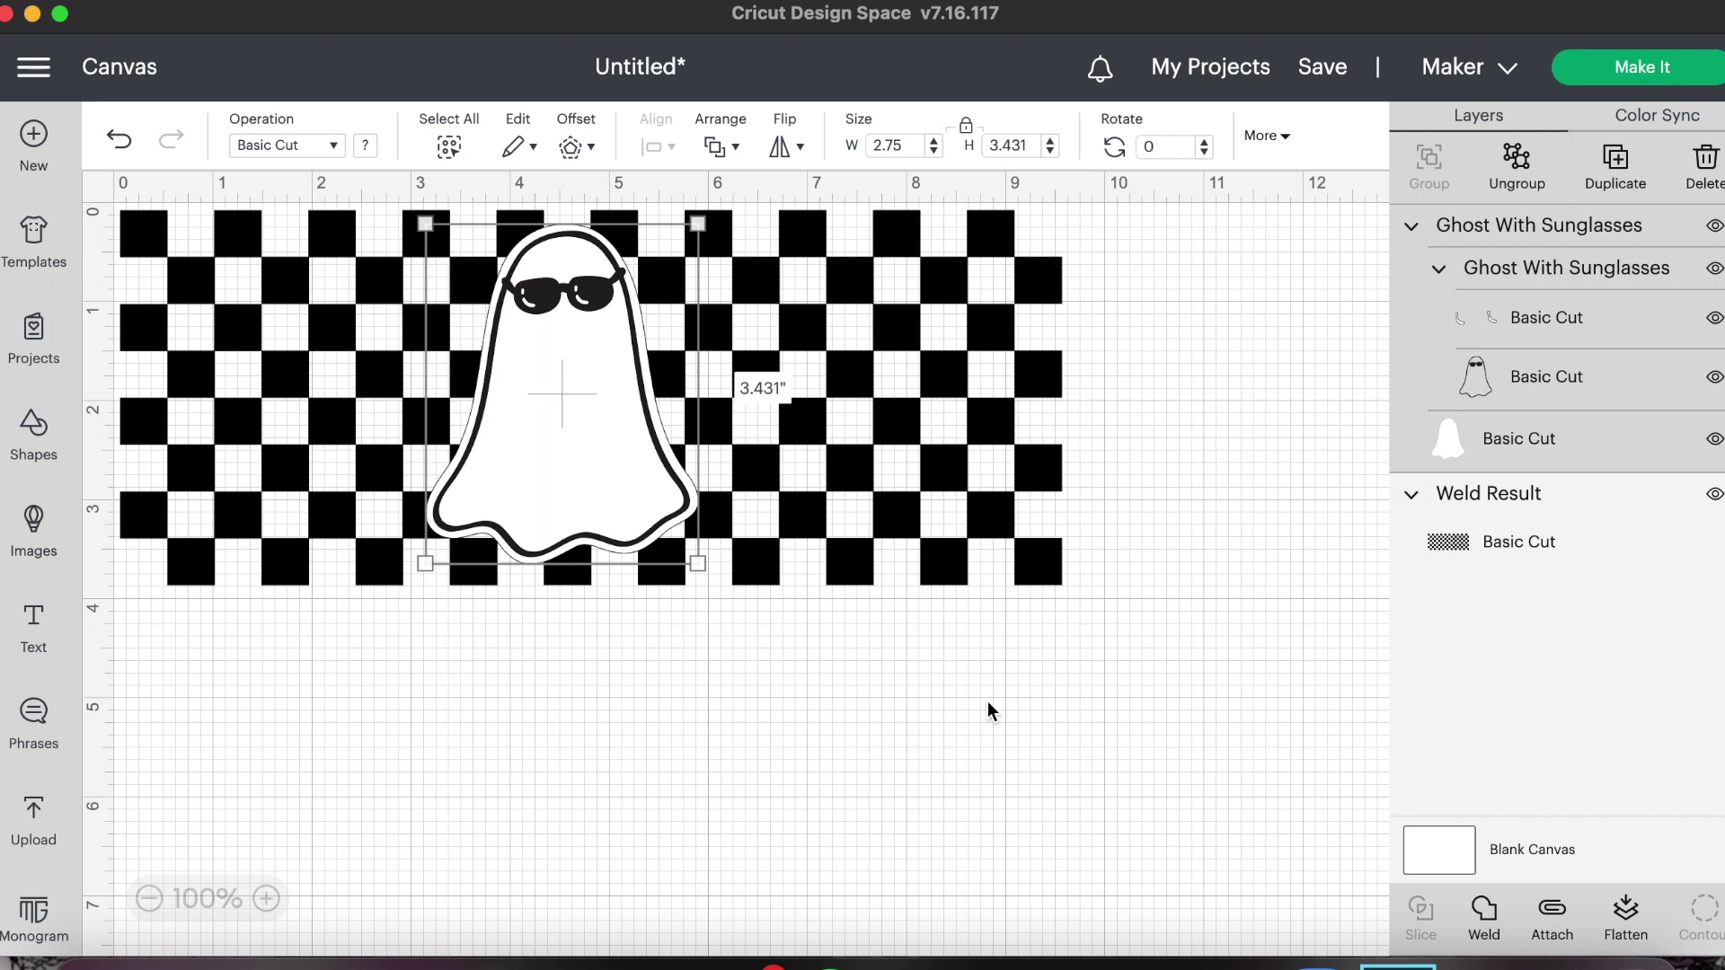
pyautogui.click(1449, 444)
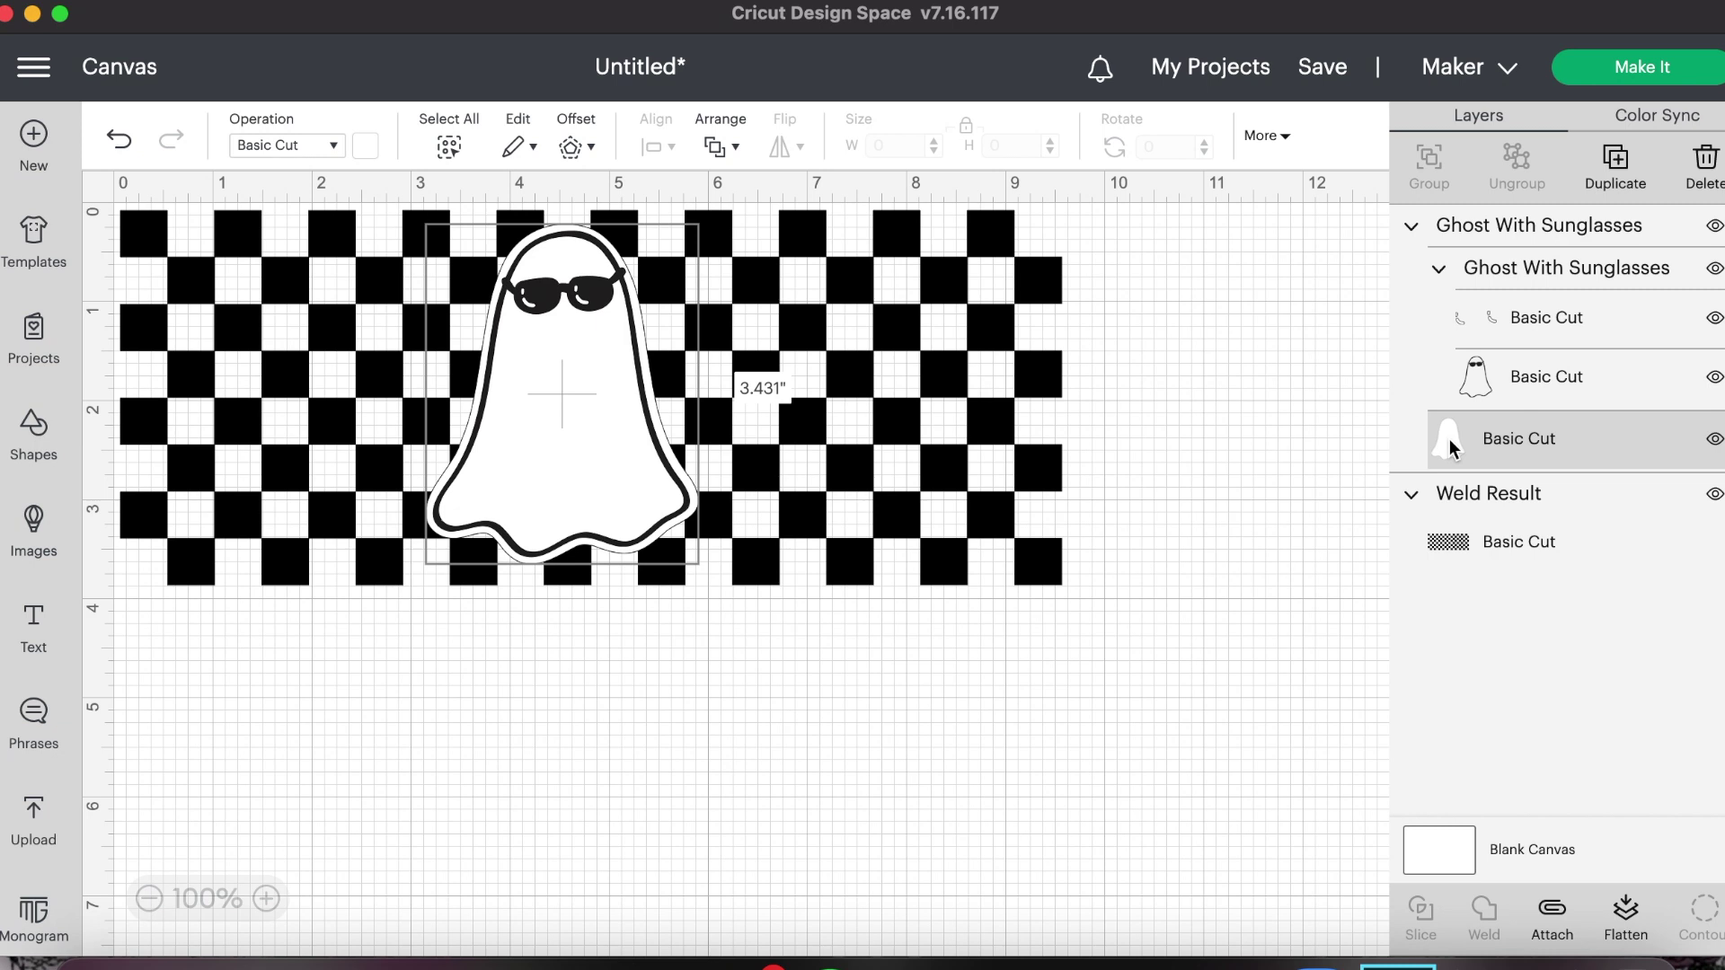
pyautogui.click(1475, 543)
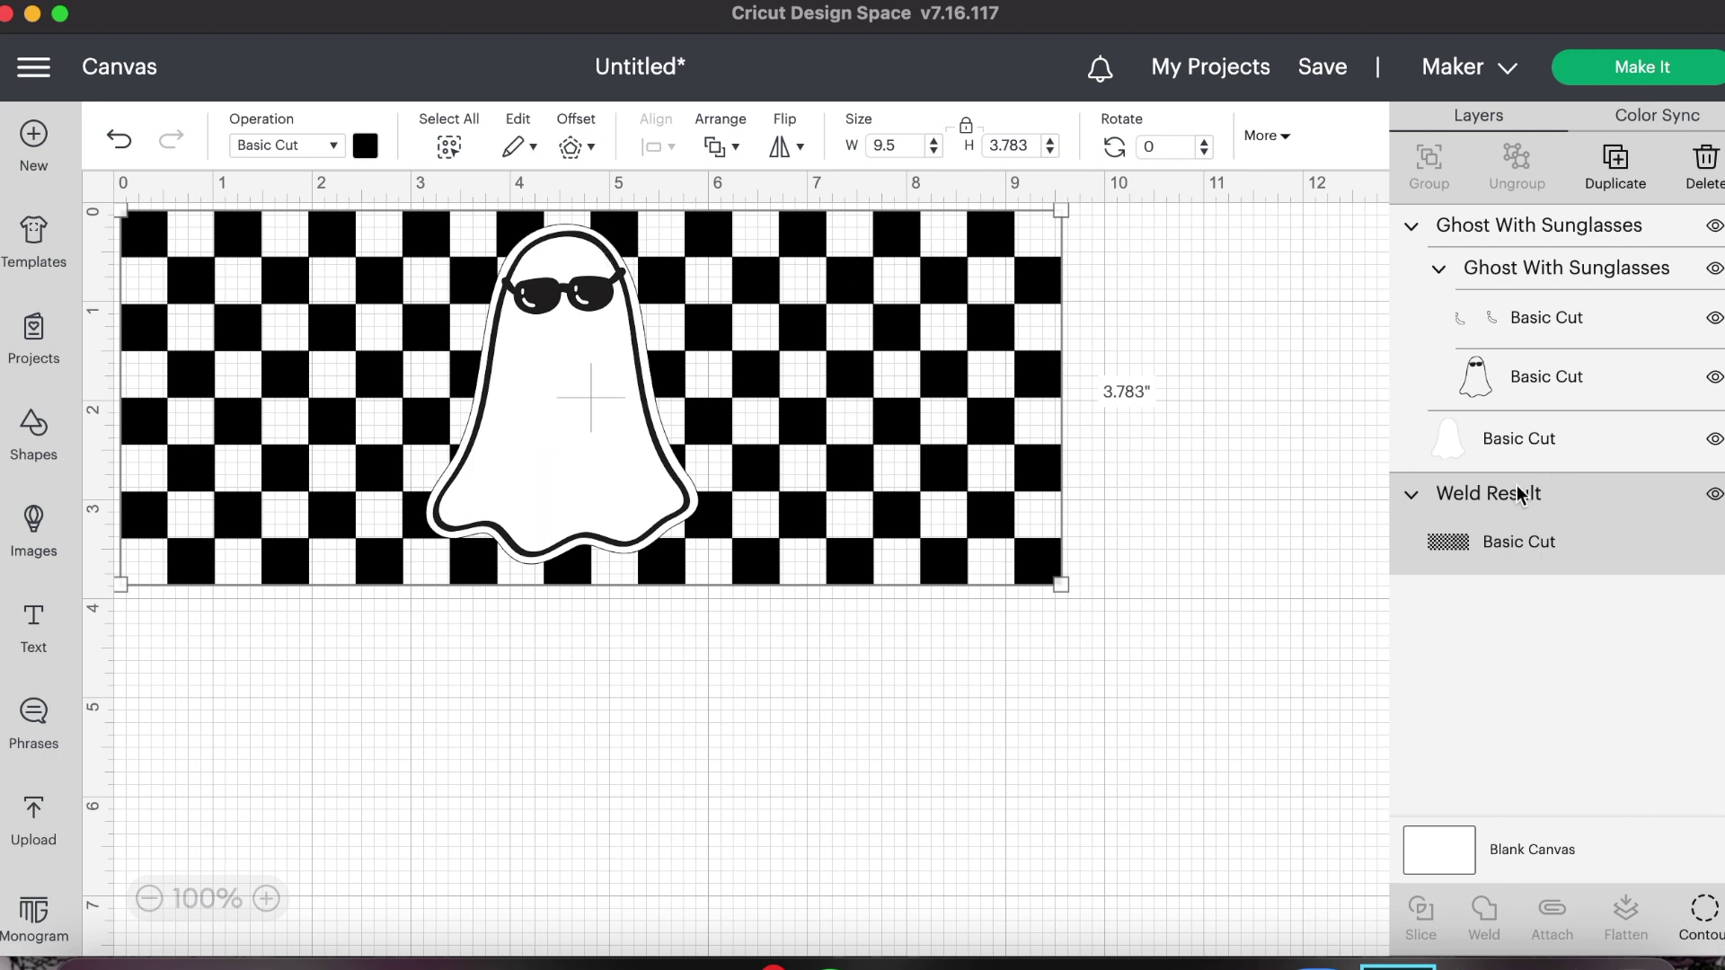
# Step: Slice the white ghost out of the checkerboard and delete the three ghost-shaped slice pieces
pyautogui.keyDown('shift'); pyautogui.click(1547, 437); pyautogui.keyUp('shift')
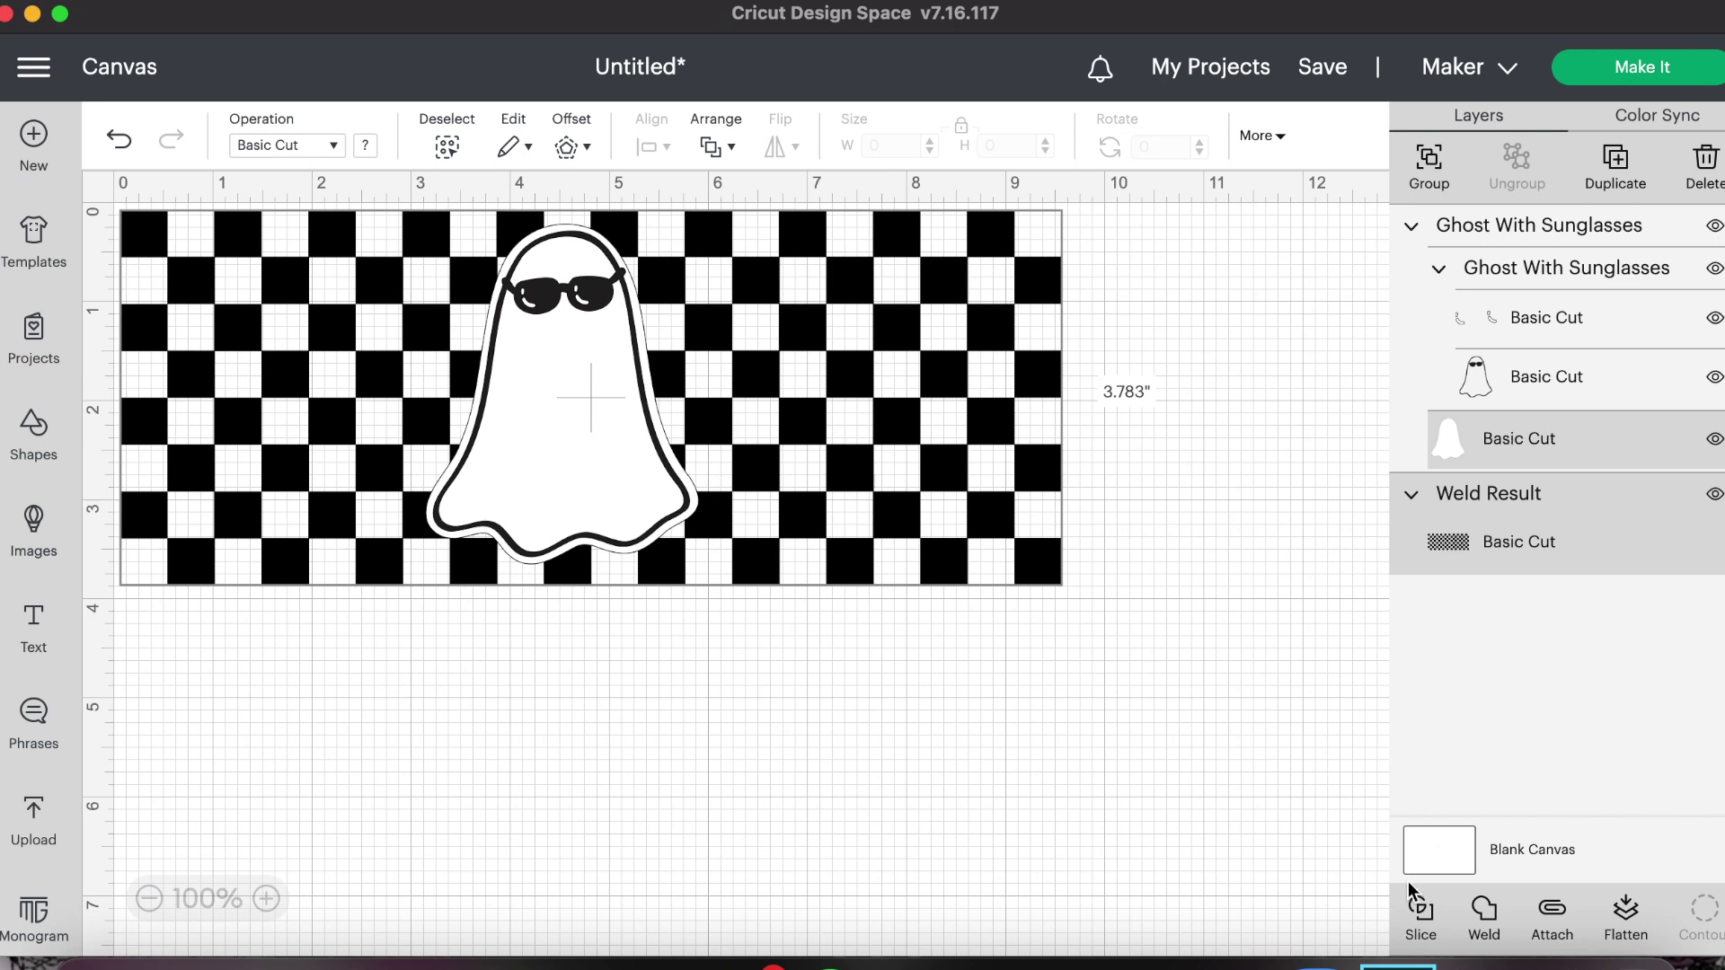
pyautogui.click(1414, 909)
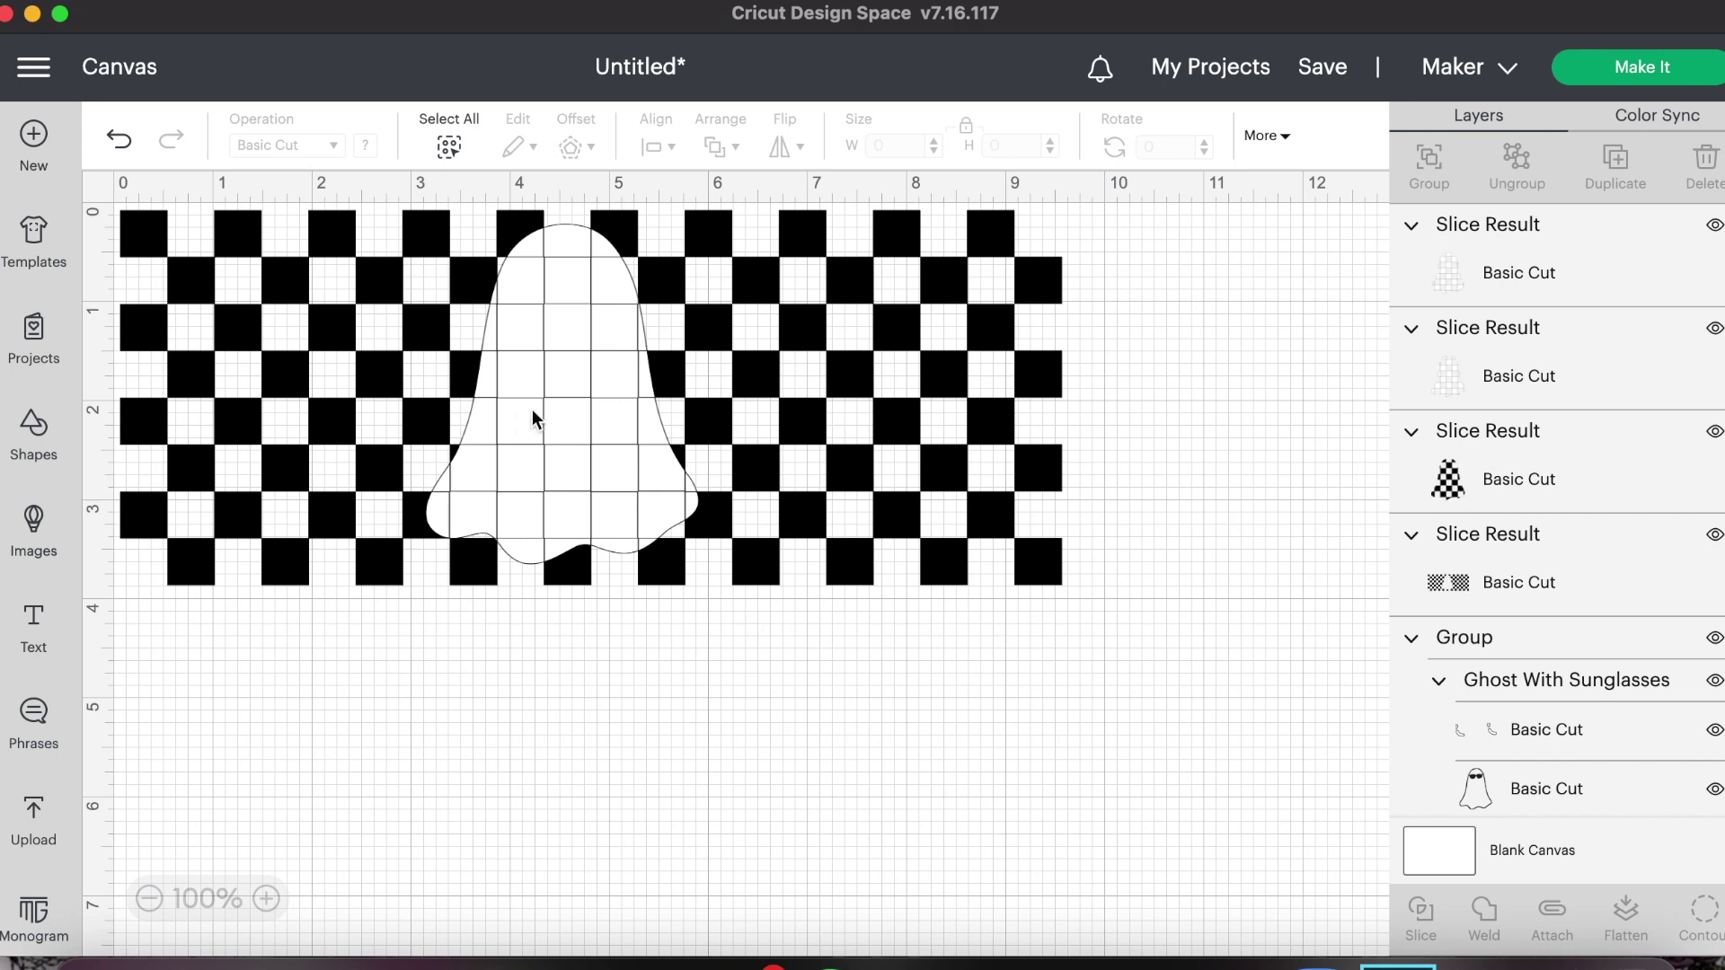
pyautogui.moveTo(535, 470); pyautogui.dragTo(473, 663)
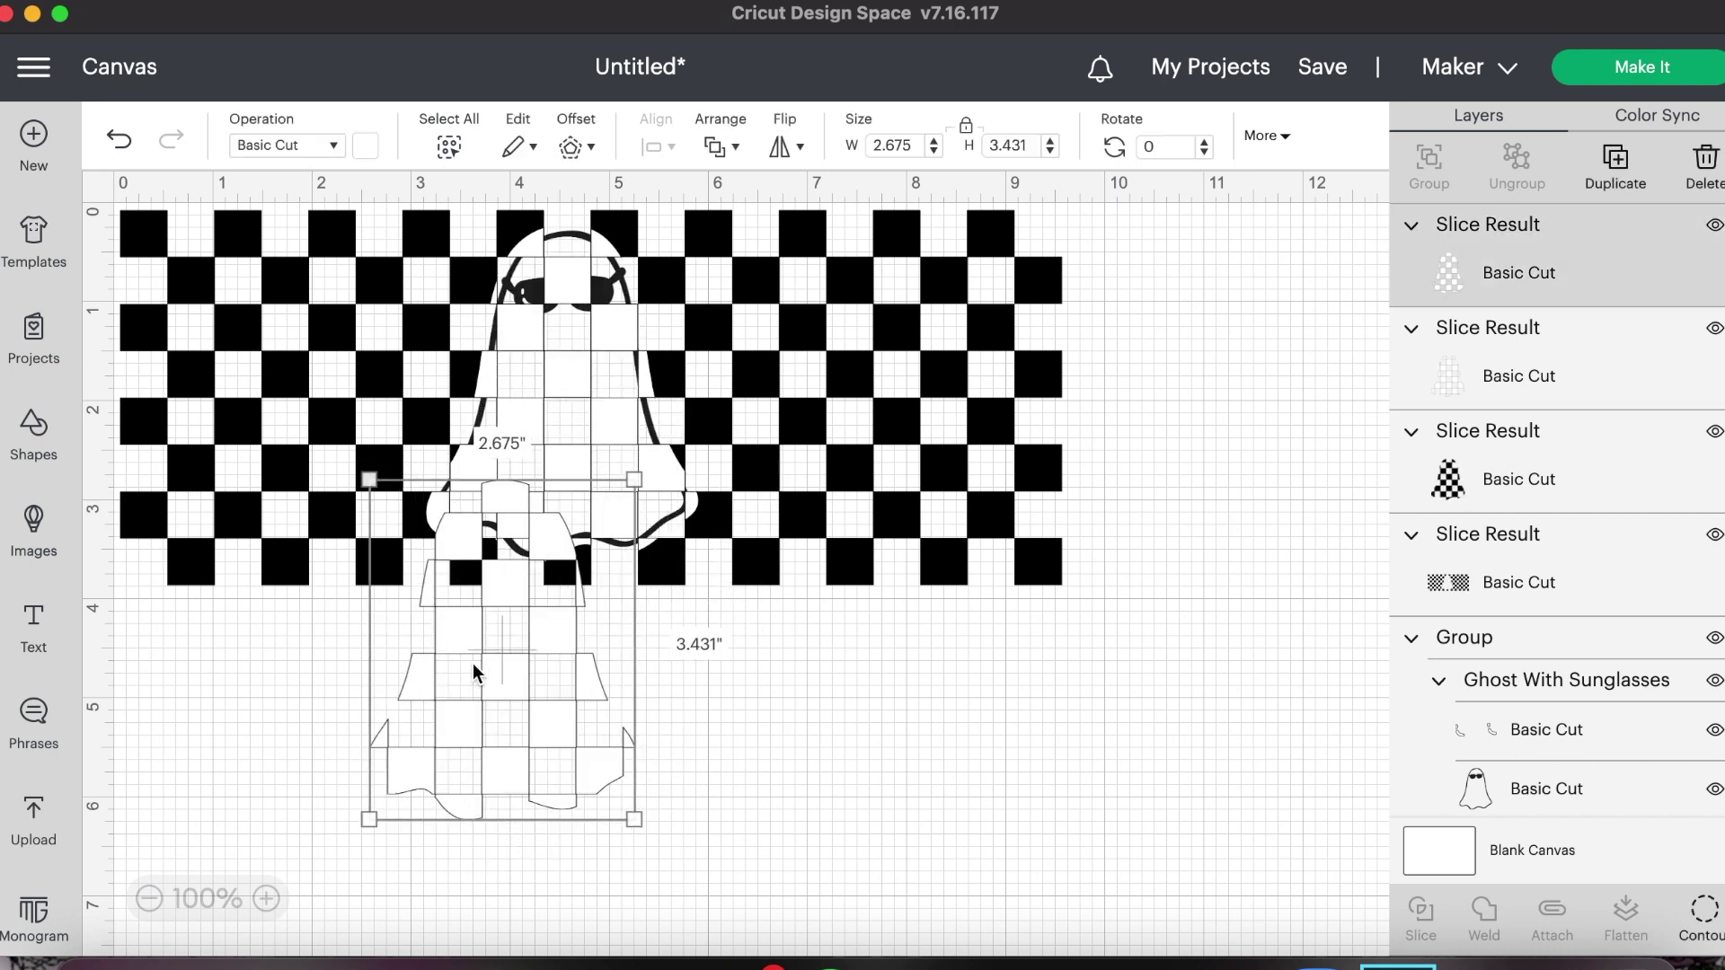
pyautogui.press('Delete')
pyautogui.moveTo(529, 424); pyautogui.dragTo(439, 800)
pyautogui.press('Delete')
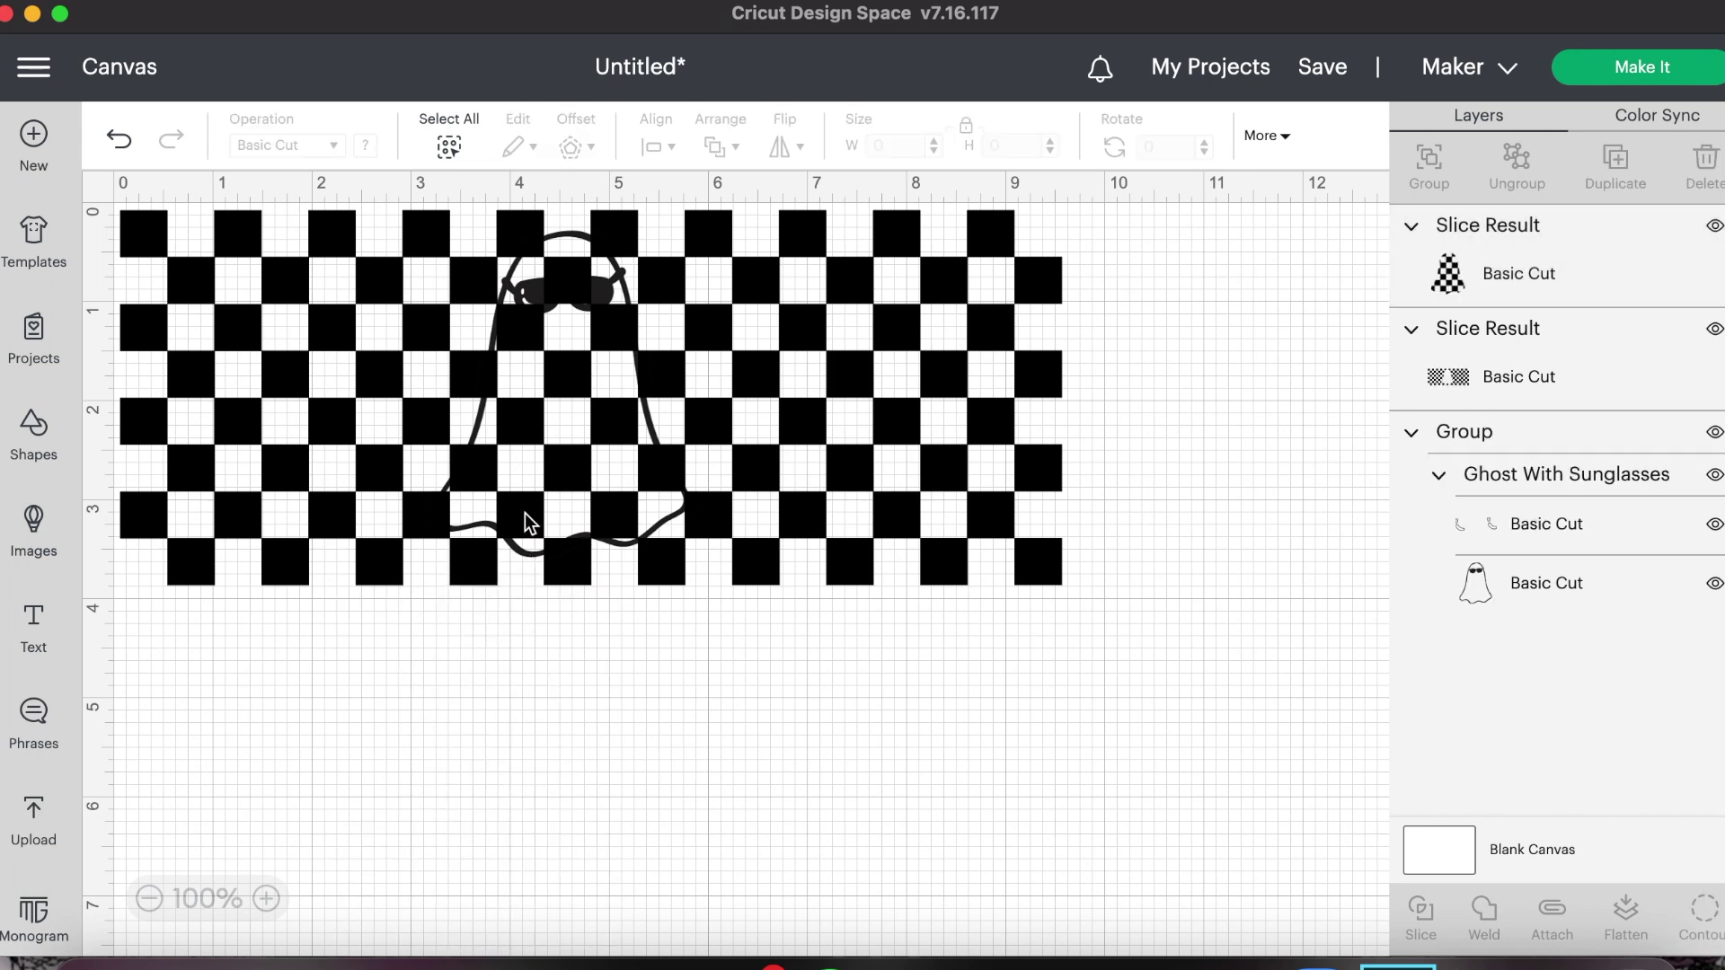
pyautogui.moveTo(519, 422); pyautogui.dragTo(415, 708)
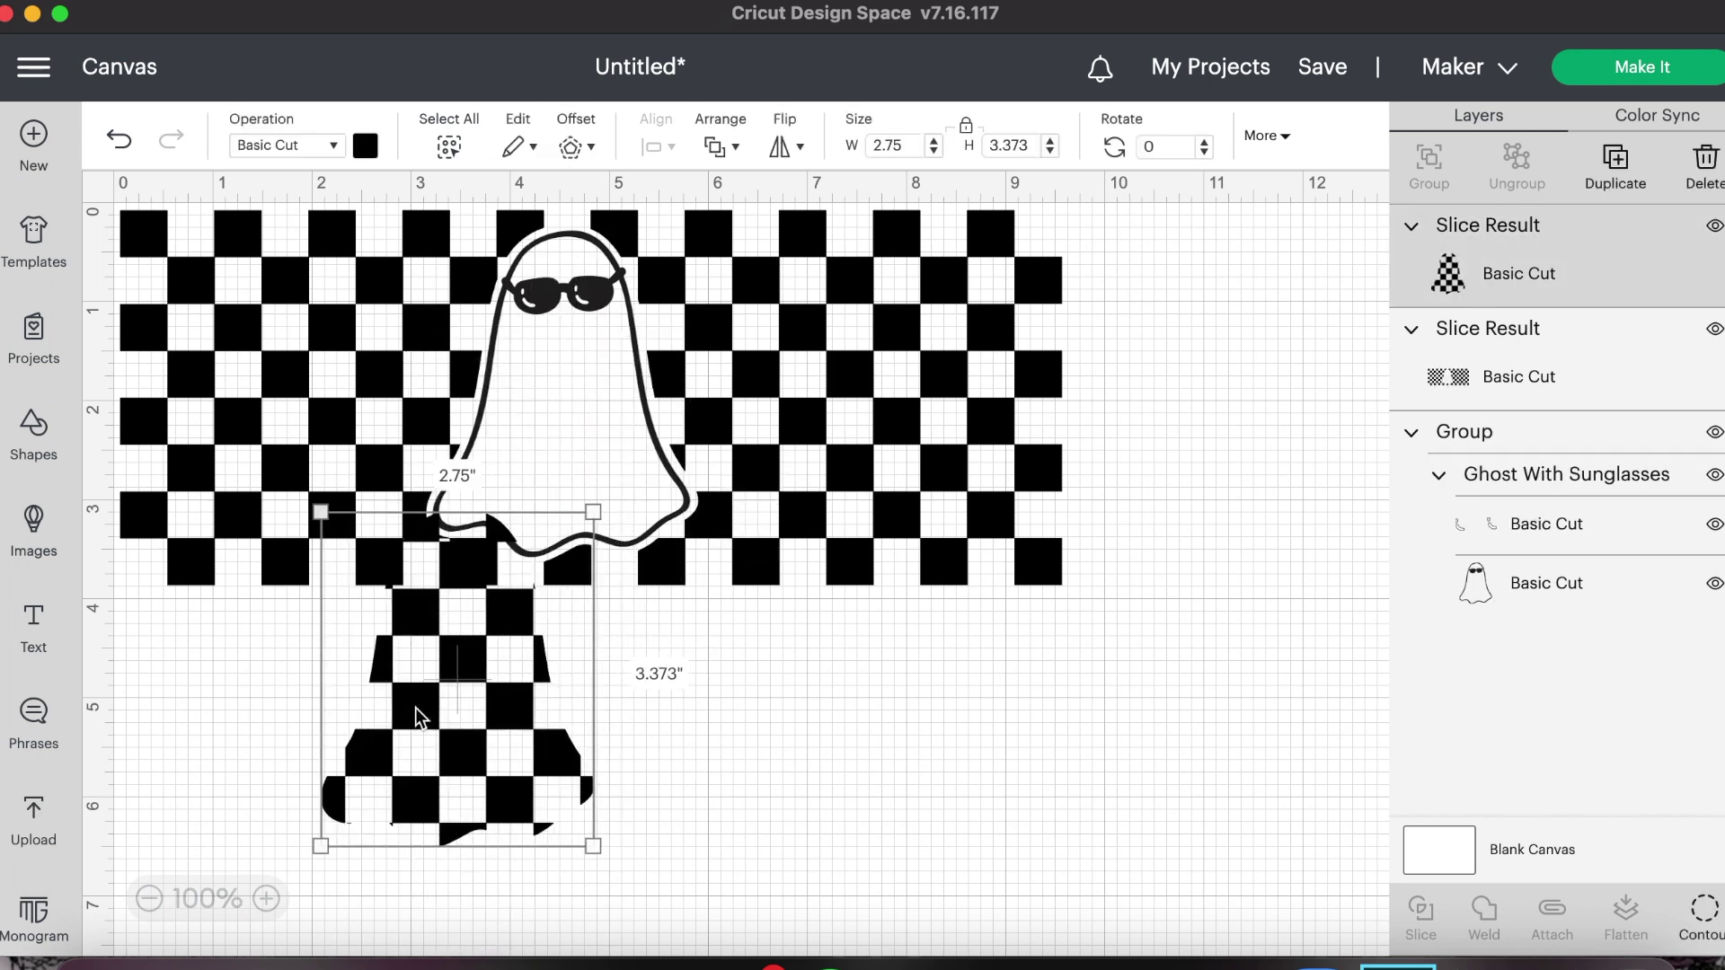
pyautogui.press('Delete')
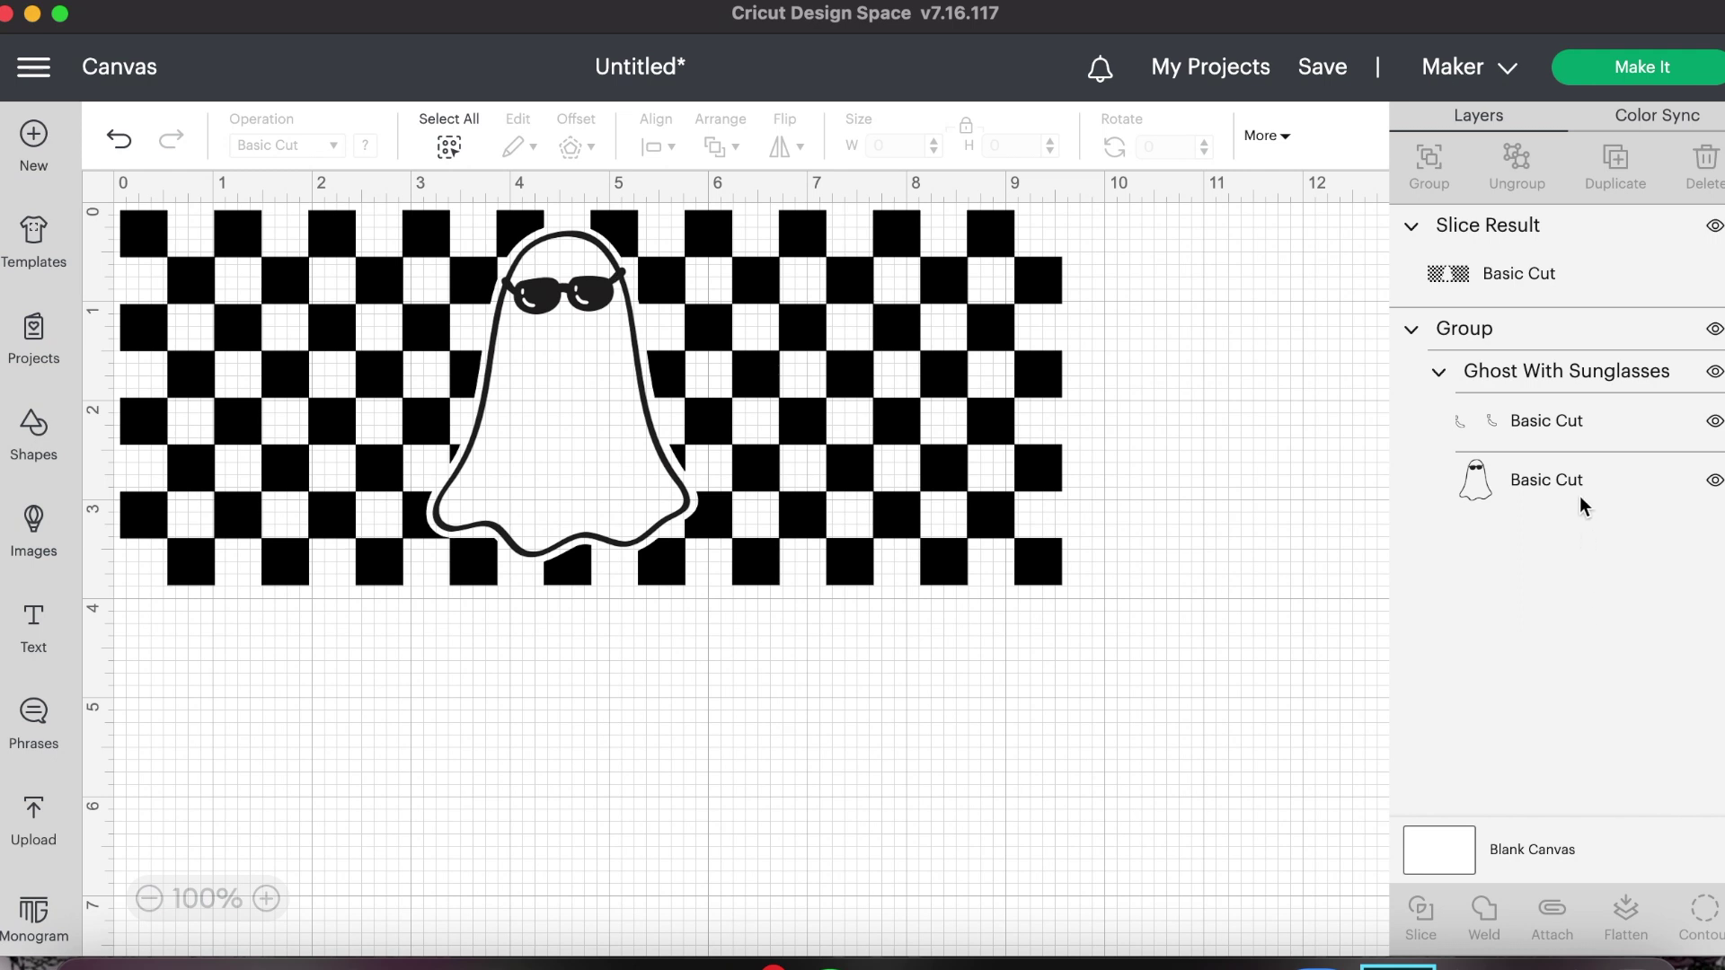
# Step: Slice the ghost and sunglasses again, deleting the two leftover sunglasses slice pieces
pyautogui.click(1502, 427)
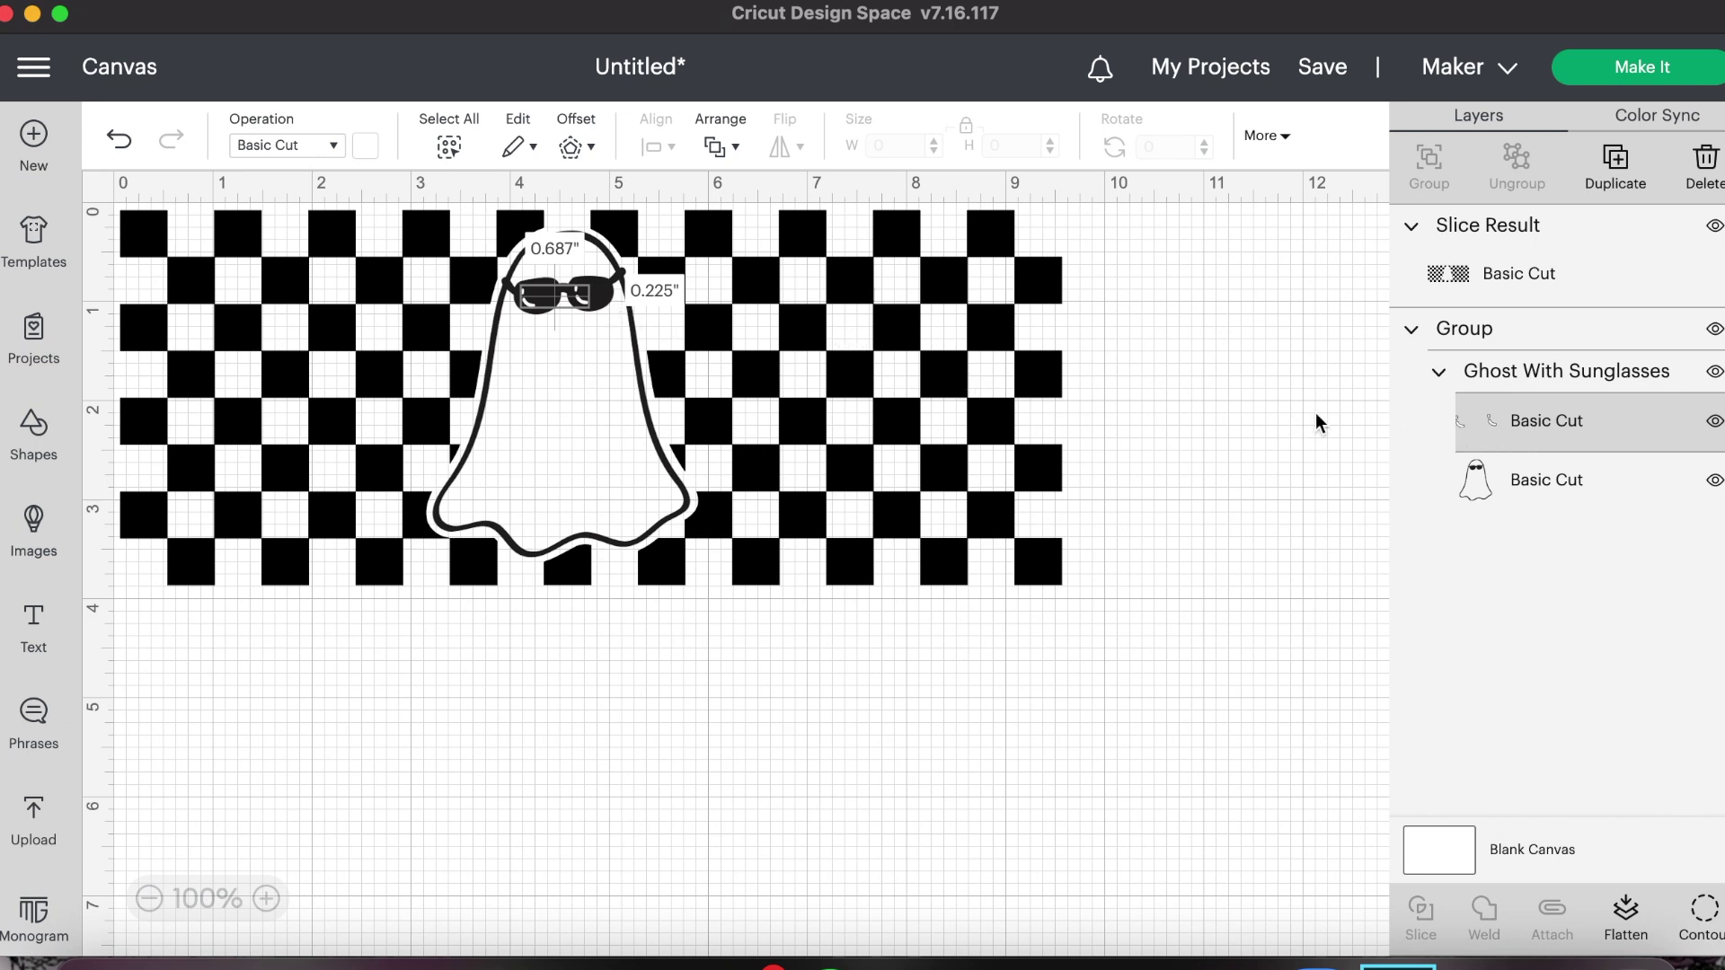
pyautogui.keyDown('shift'); pyautogui.click(1544, 483); pyautogui.keyUp('shift')
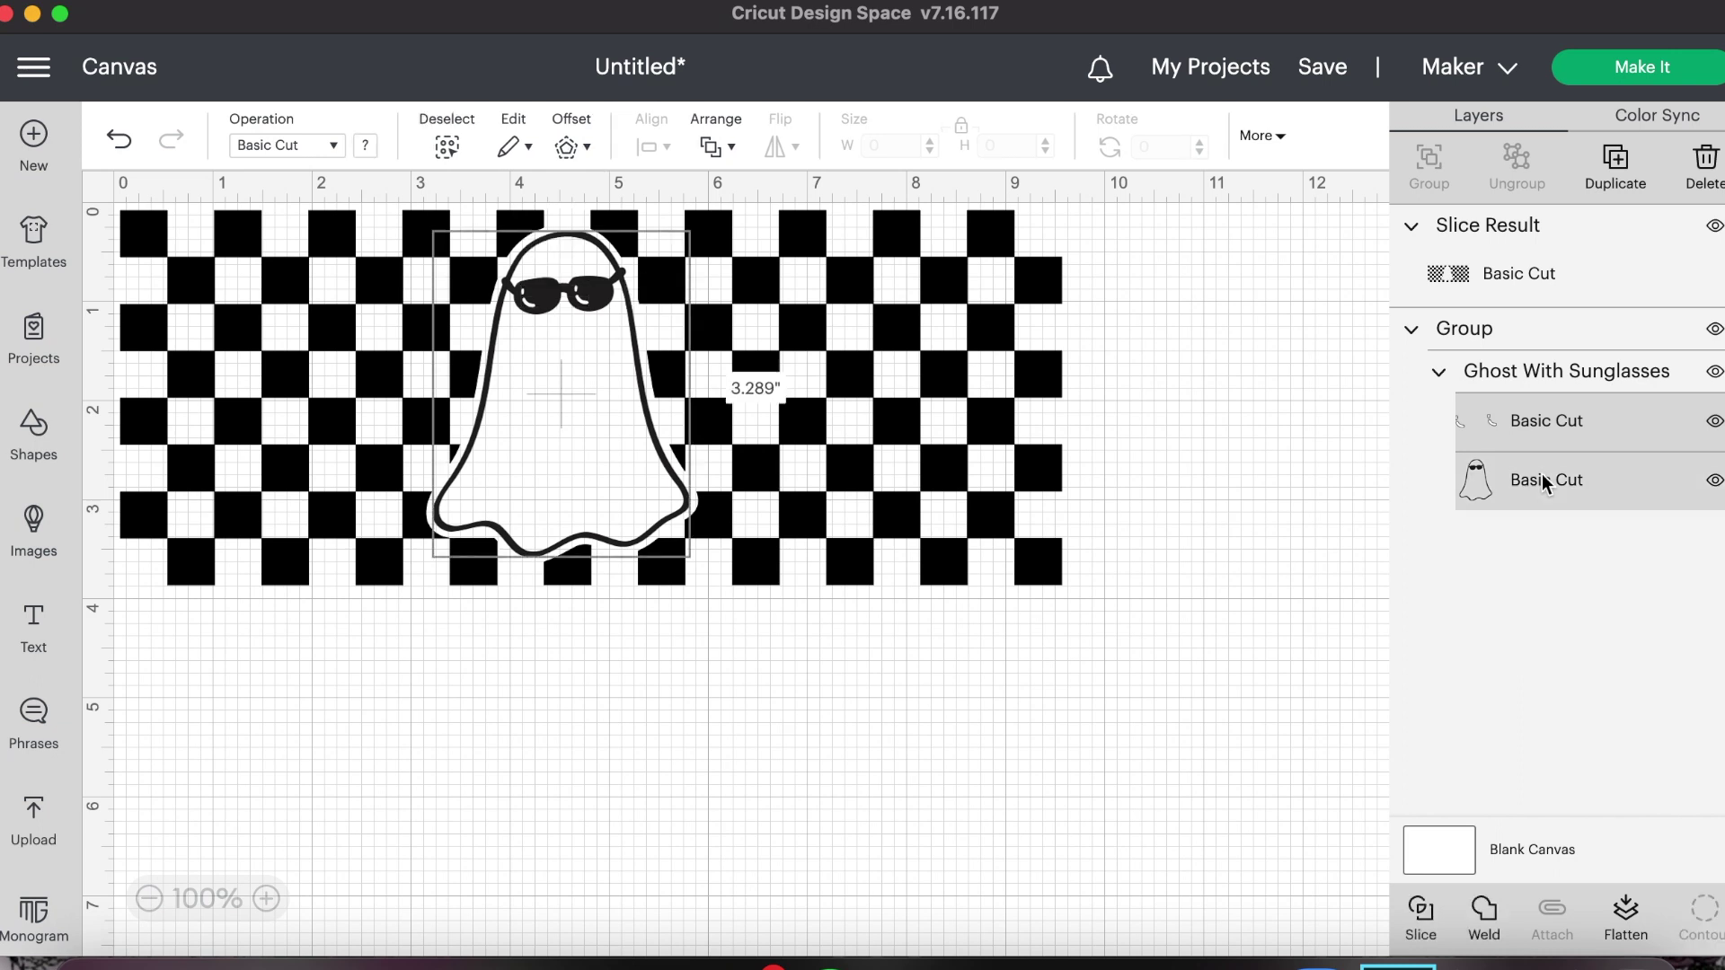
pyautogui.click(1421, 916)
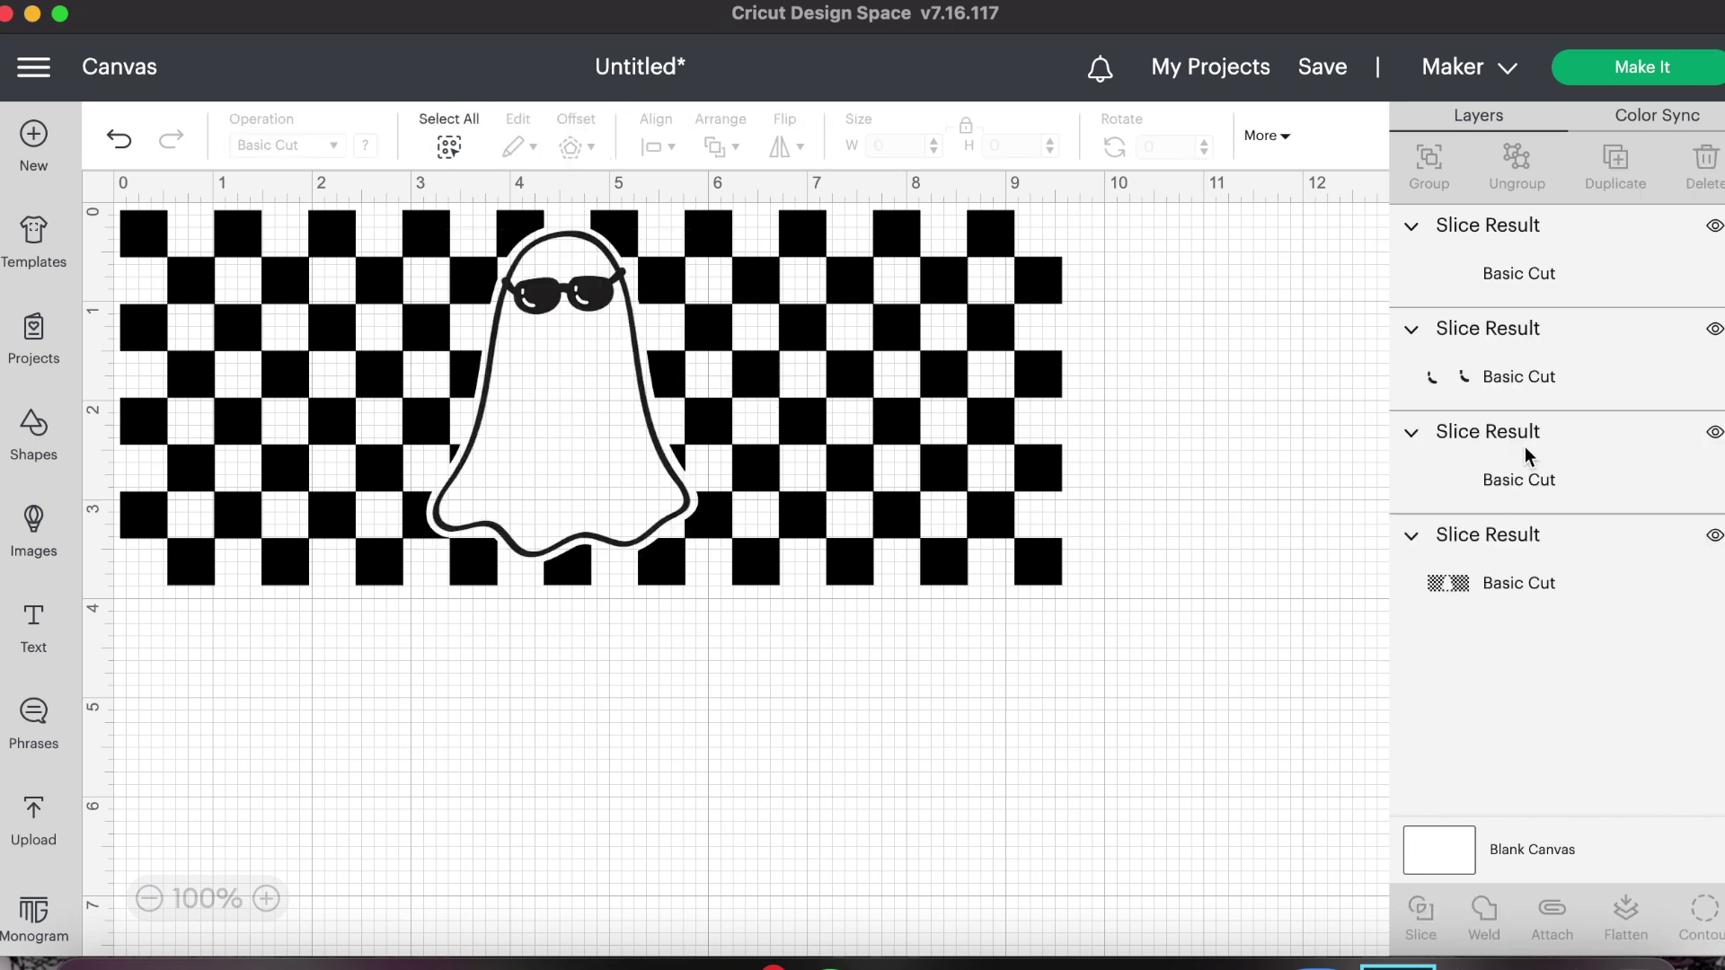
pyautogui.click(1512, 391)
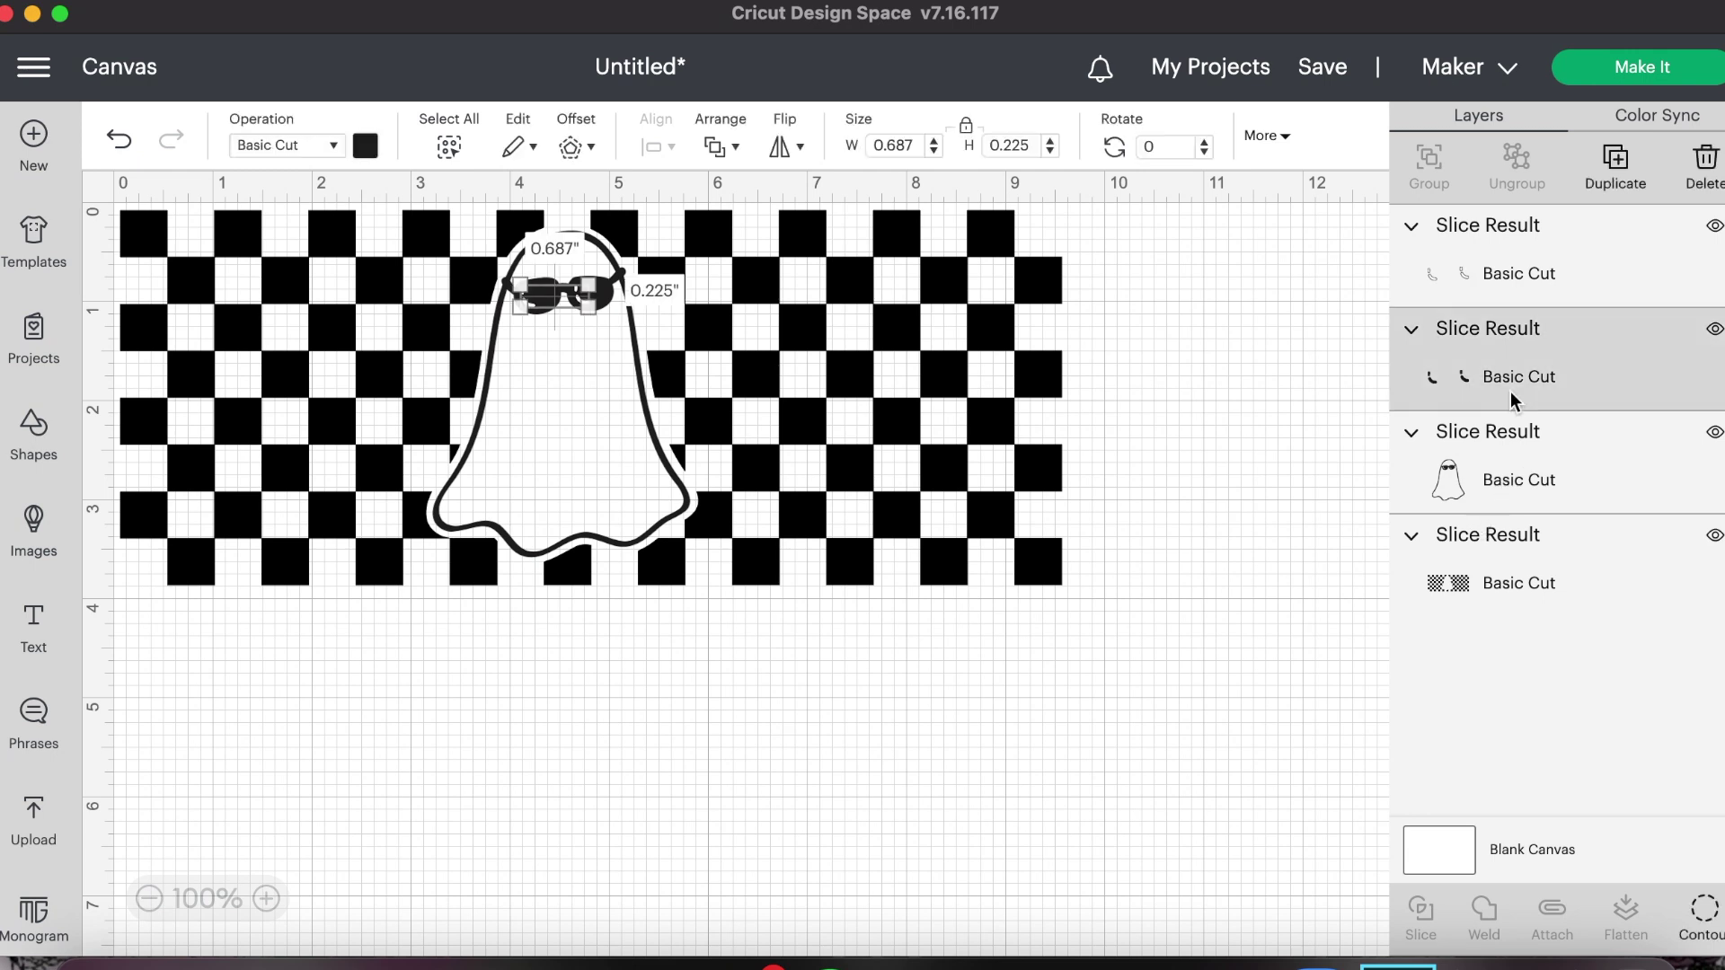
pyautogui.press('Delete')
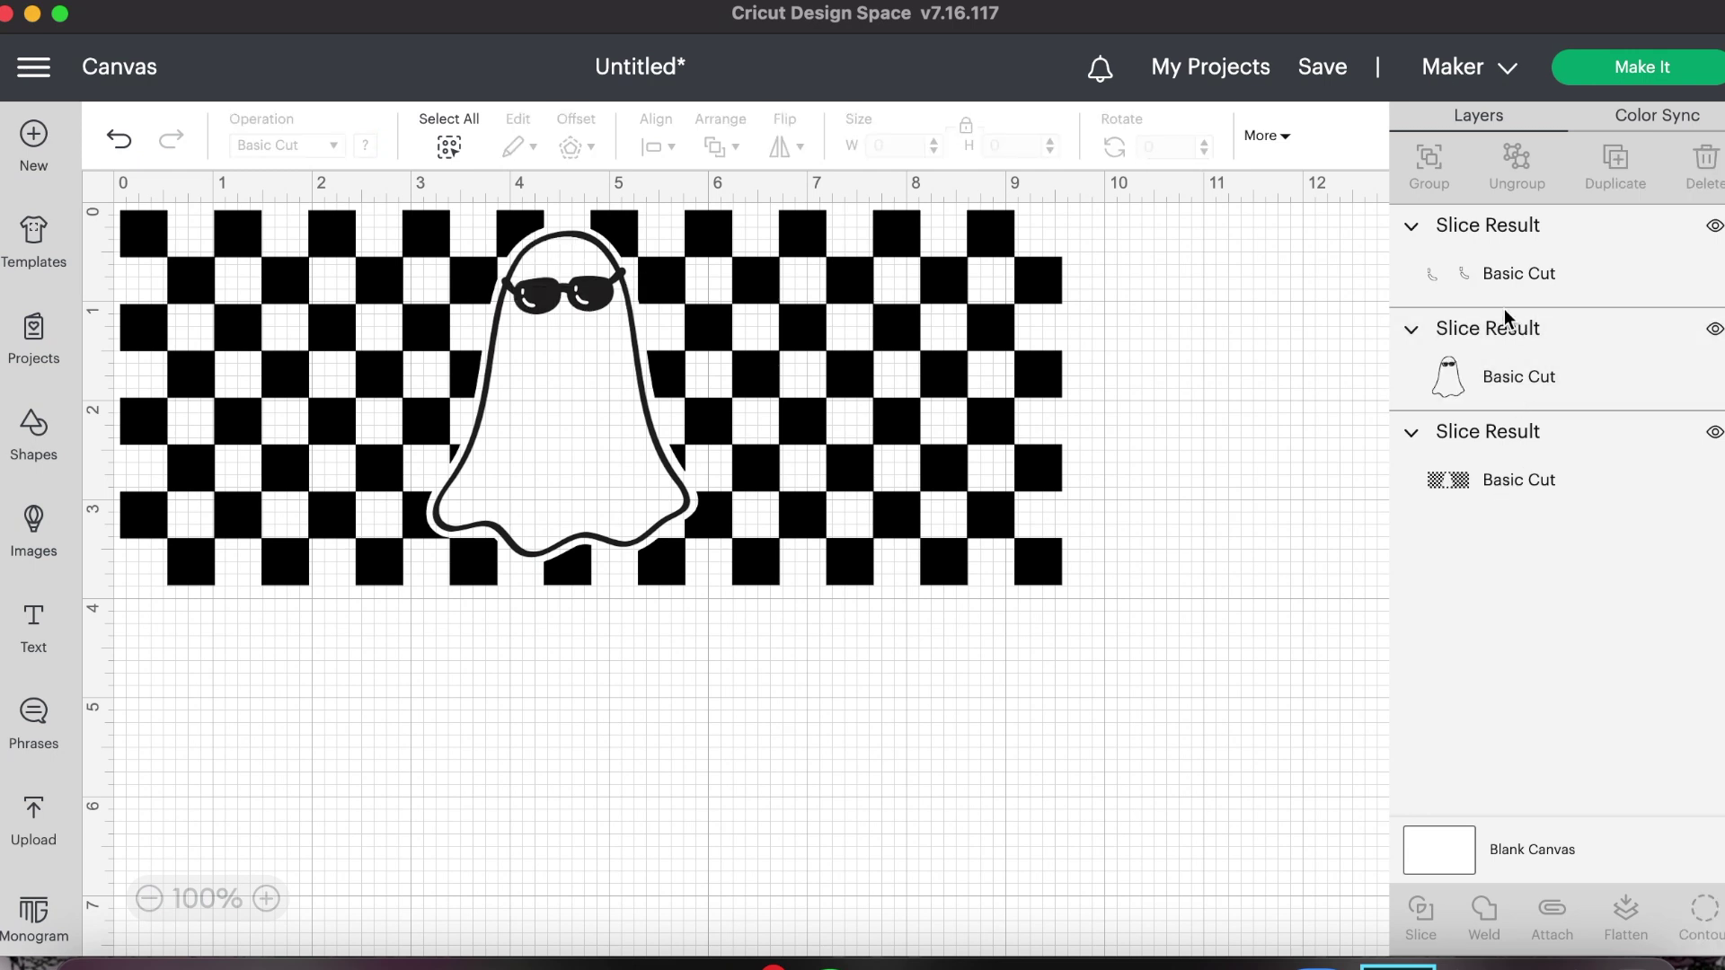
pyautogui.click(1490, 273)
pyautogui.press('Delete')
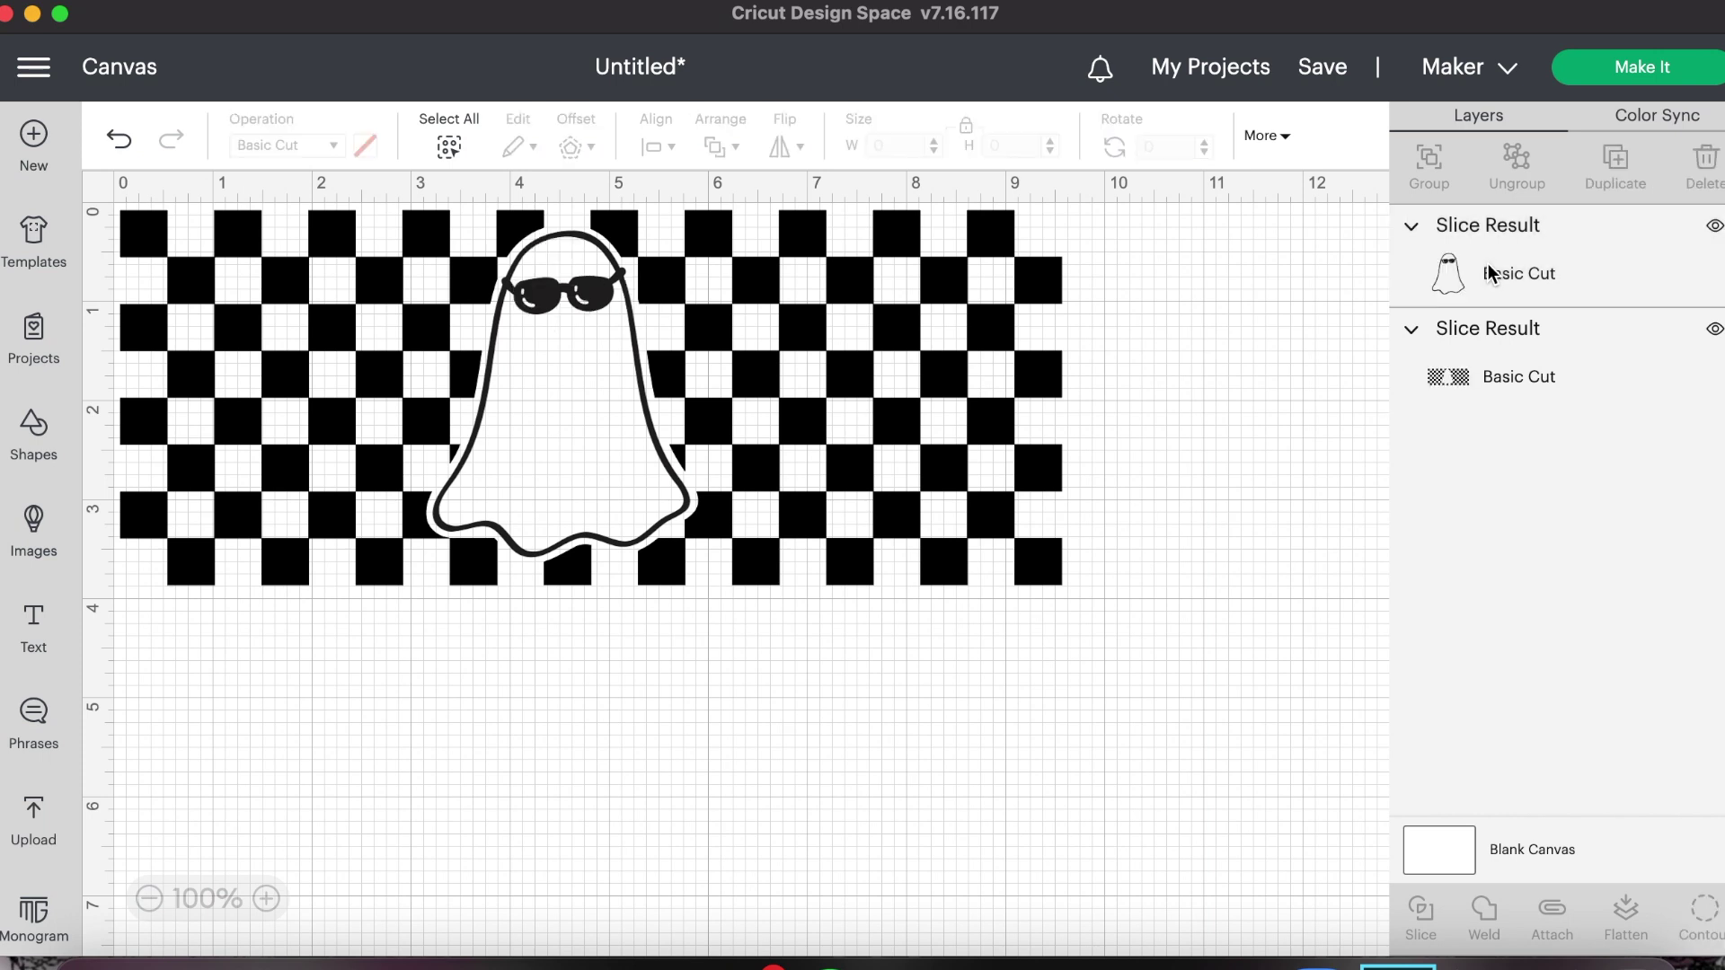
pyautogui.click(539, 318)
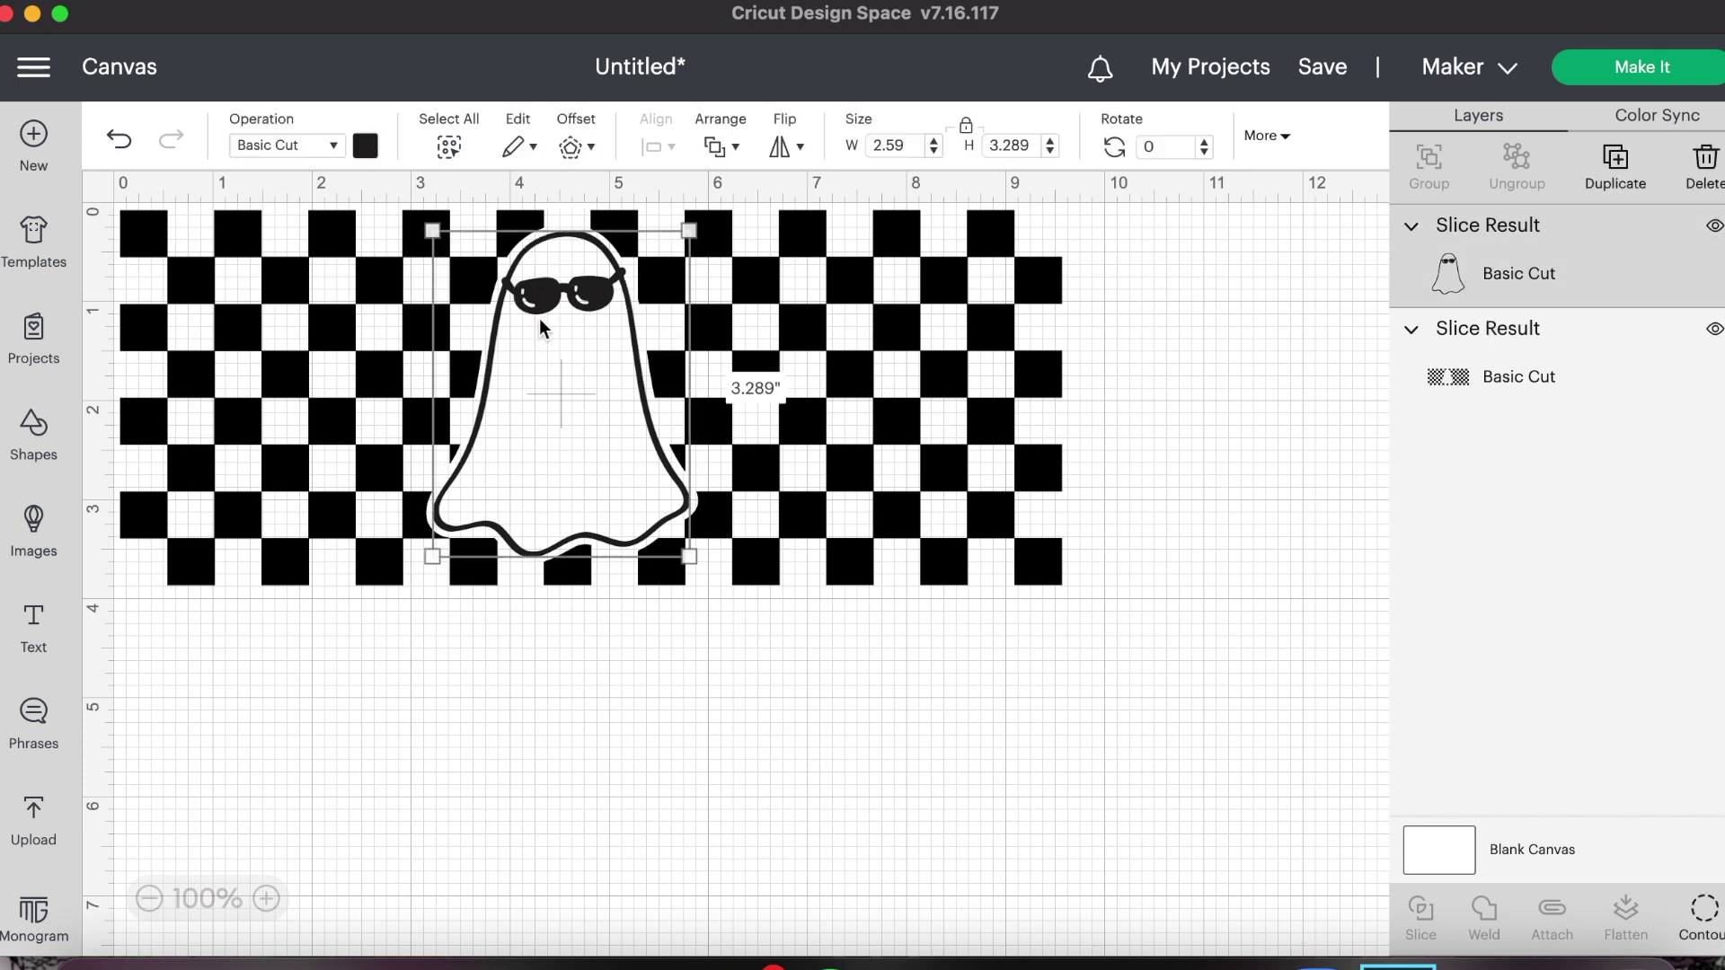
# Step: Move the ghost just below the checkerboard and recolour the checkerboard light pink
pyautogui.moveTo(539, 318); pyautogui.dragTo(304, 745)
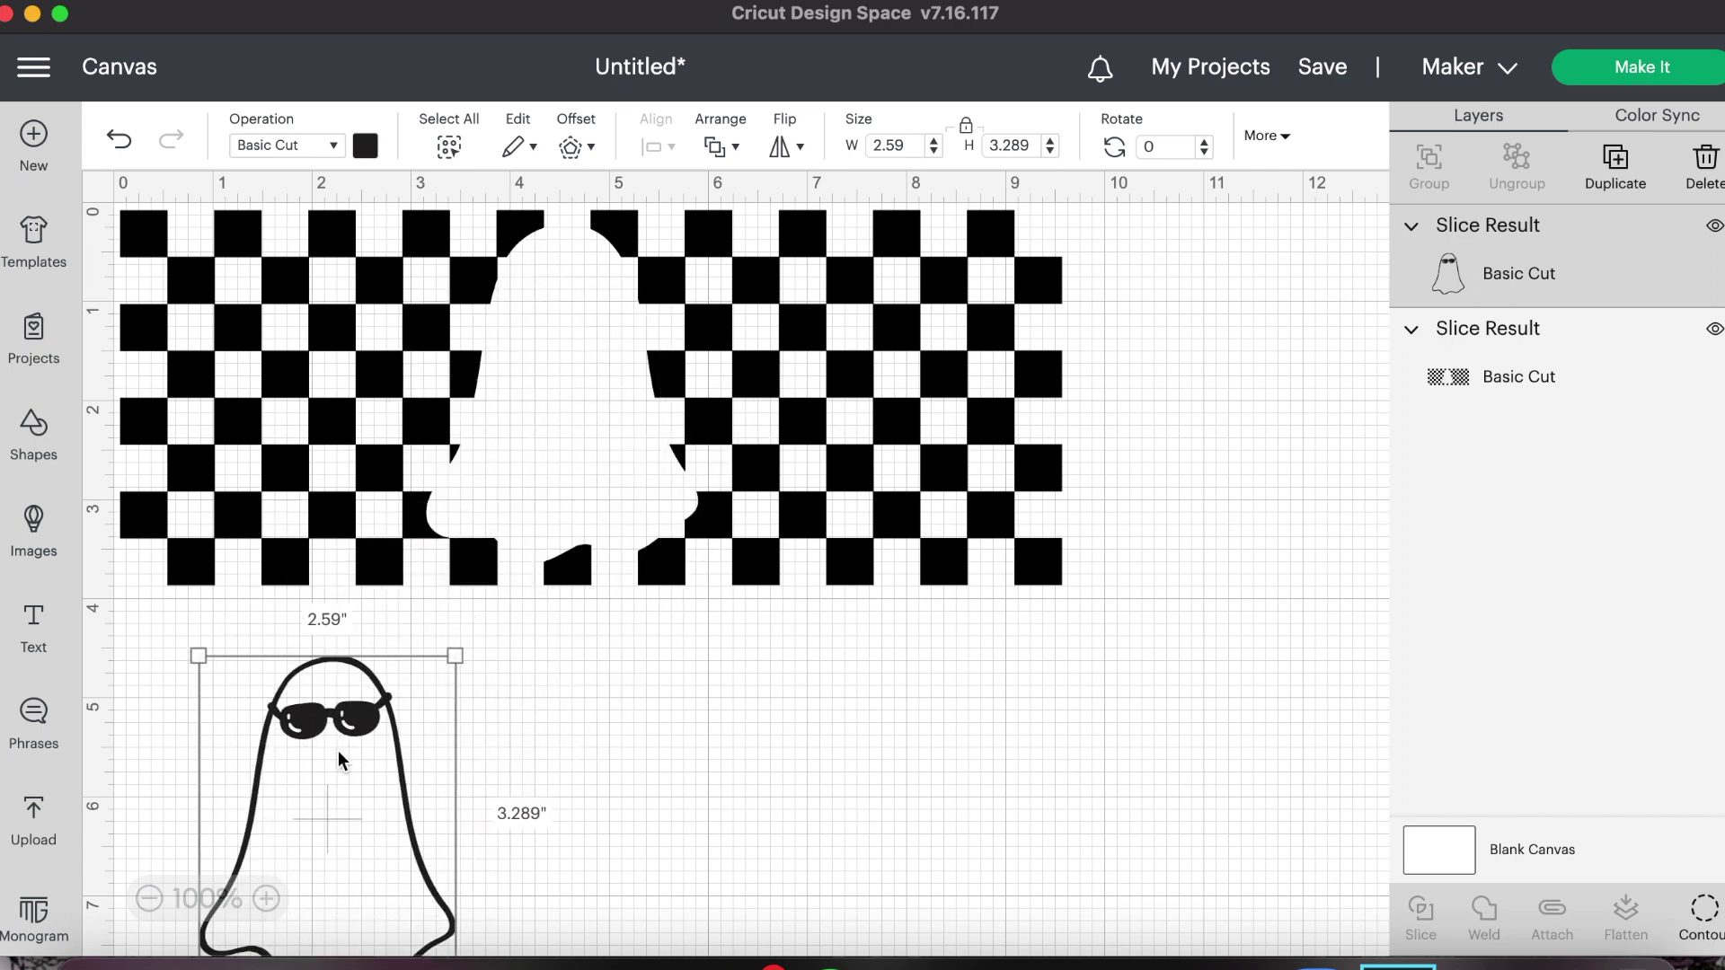
pyautogui.moveTo(338, 751); pyautogui.dragTo(301, 693)
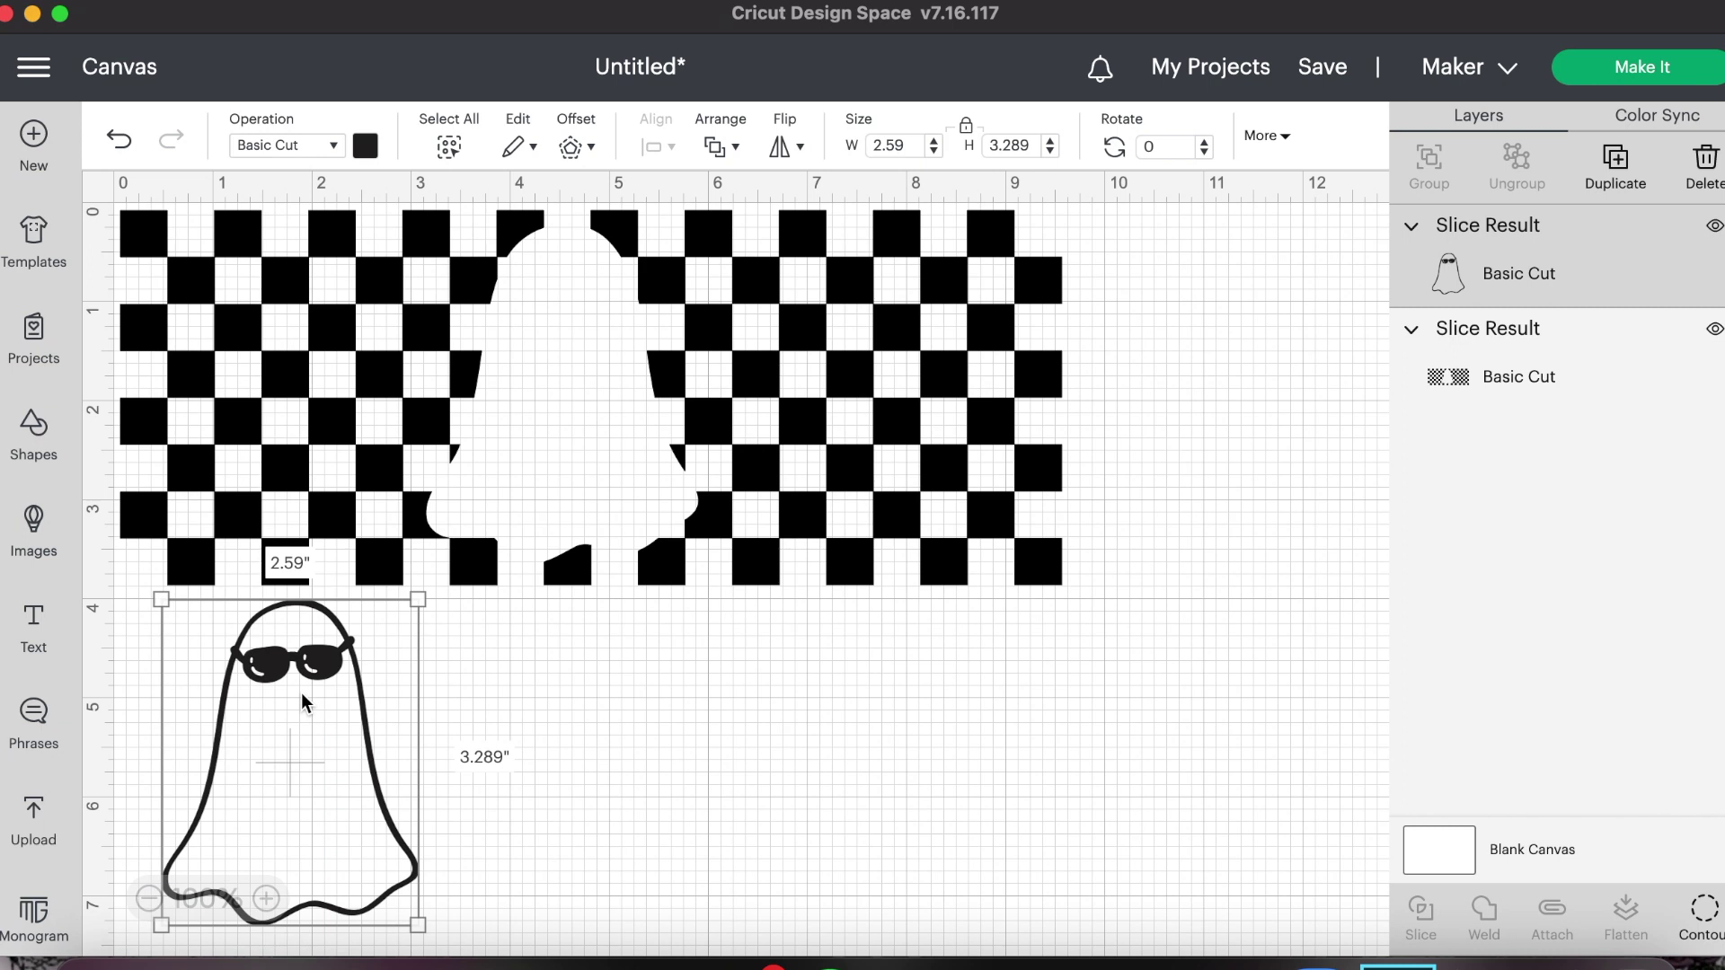
pyautogui.click(333, 229)
pyautogui.click(365, 146)
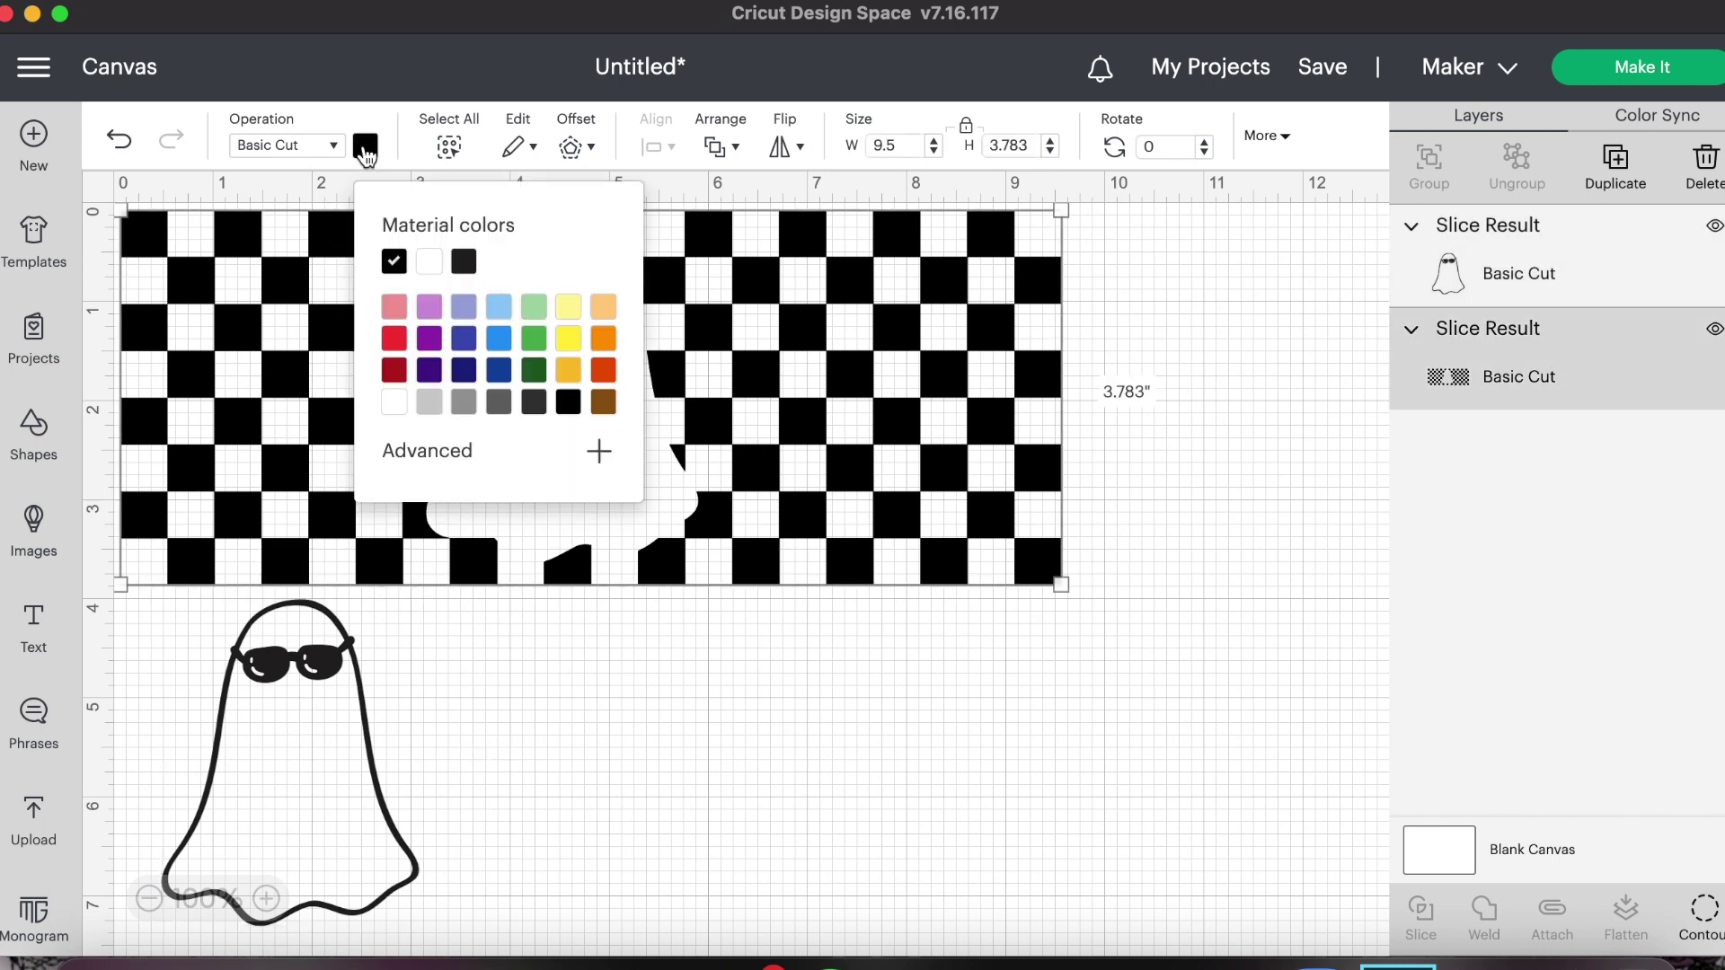
pyautogui.click(394, 308)
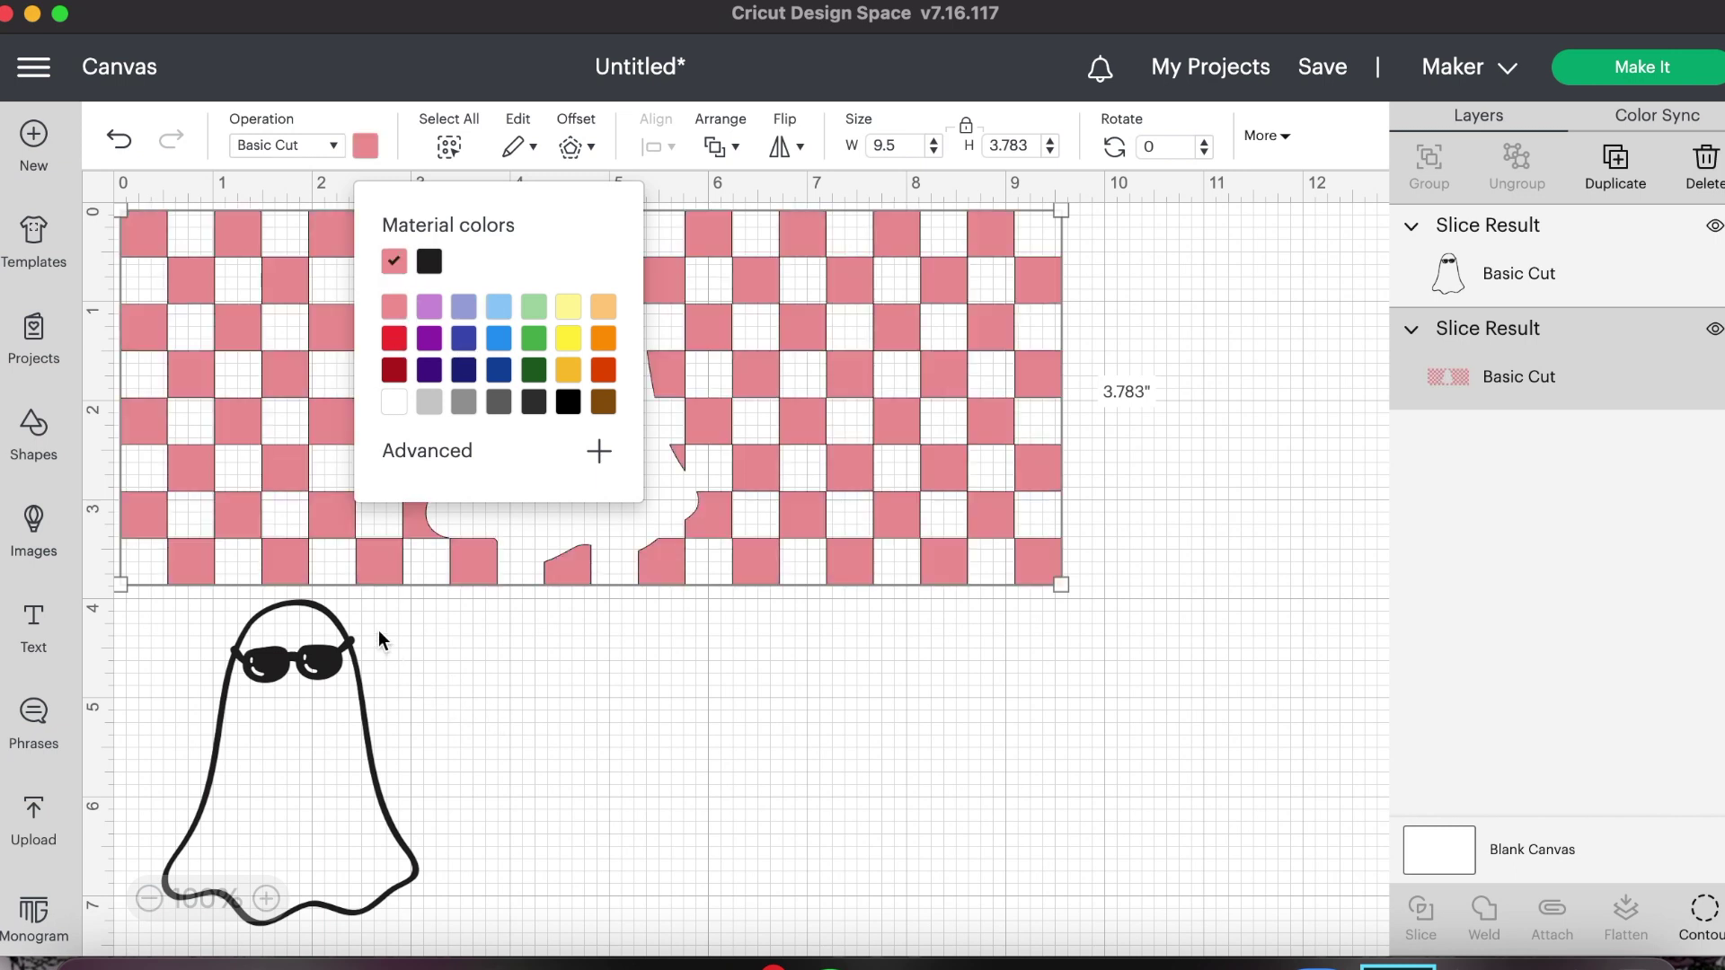
# Step: Add a white copy of the ghost beside the first one and send the design to Make It
pyautogui.click(332, 661)
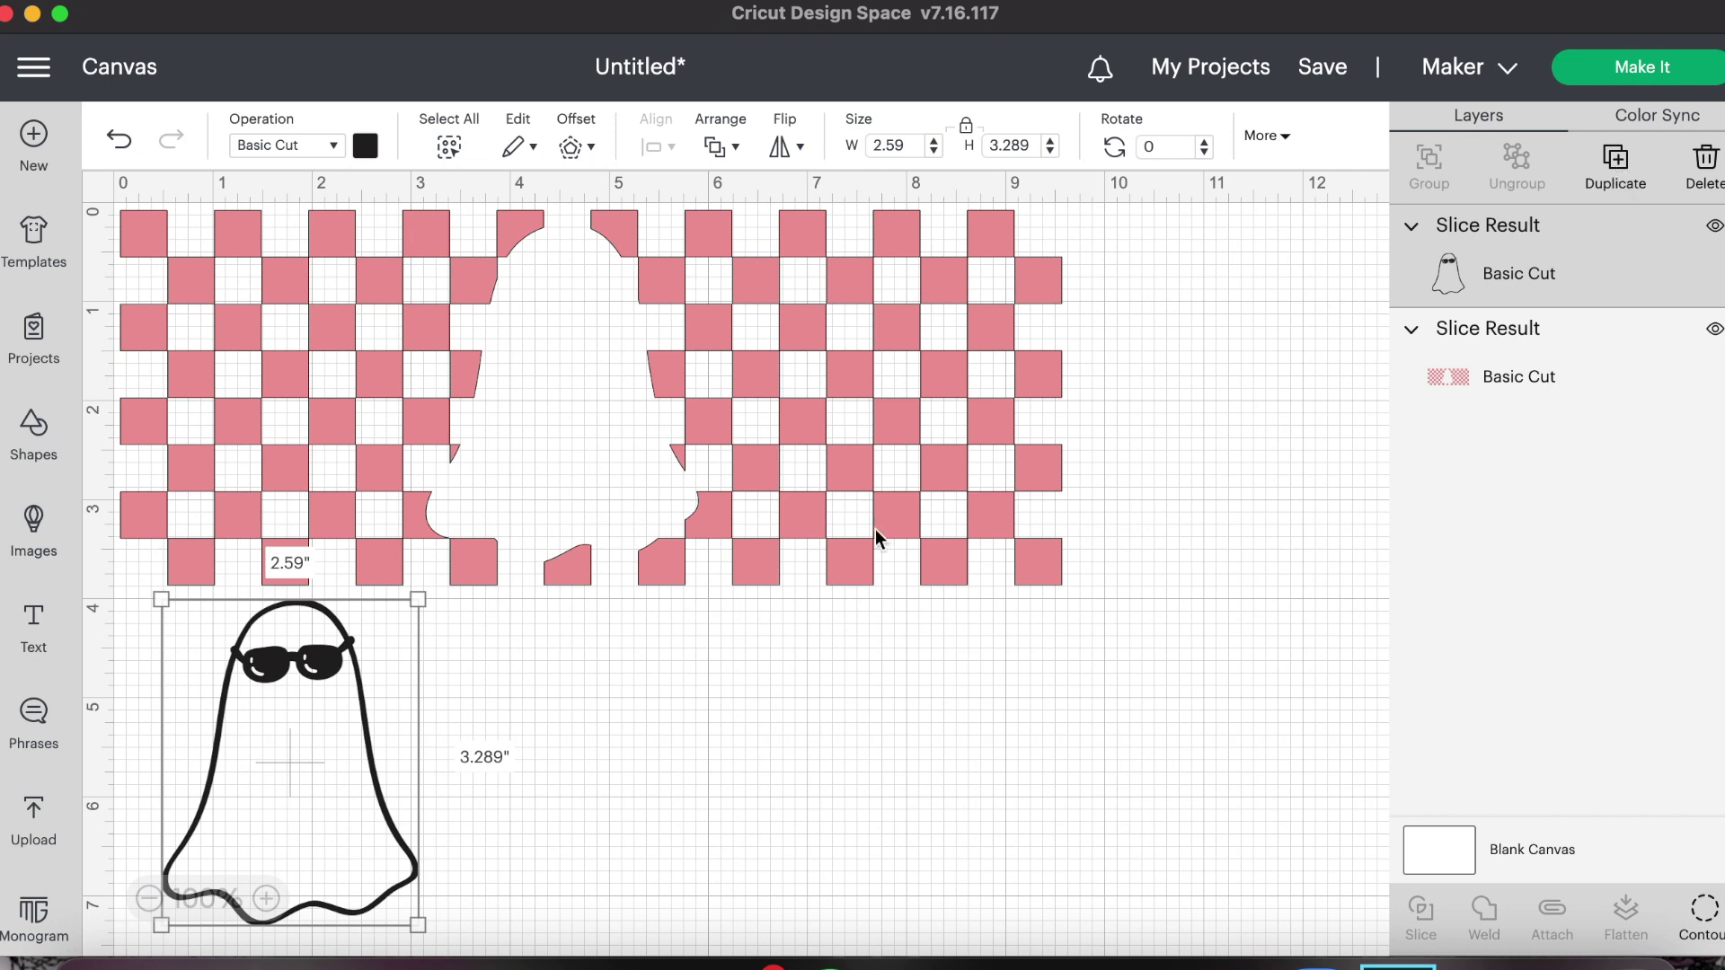
pyautogui.press('super+d')
pyautogui.moveTo(520, 639); pyautogui.dragTo(617, 785)
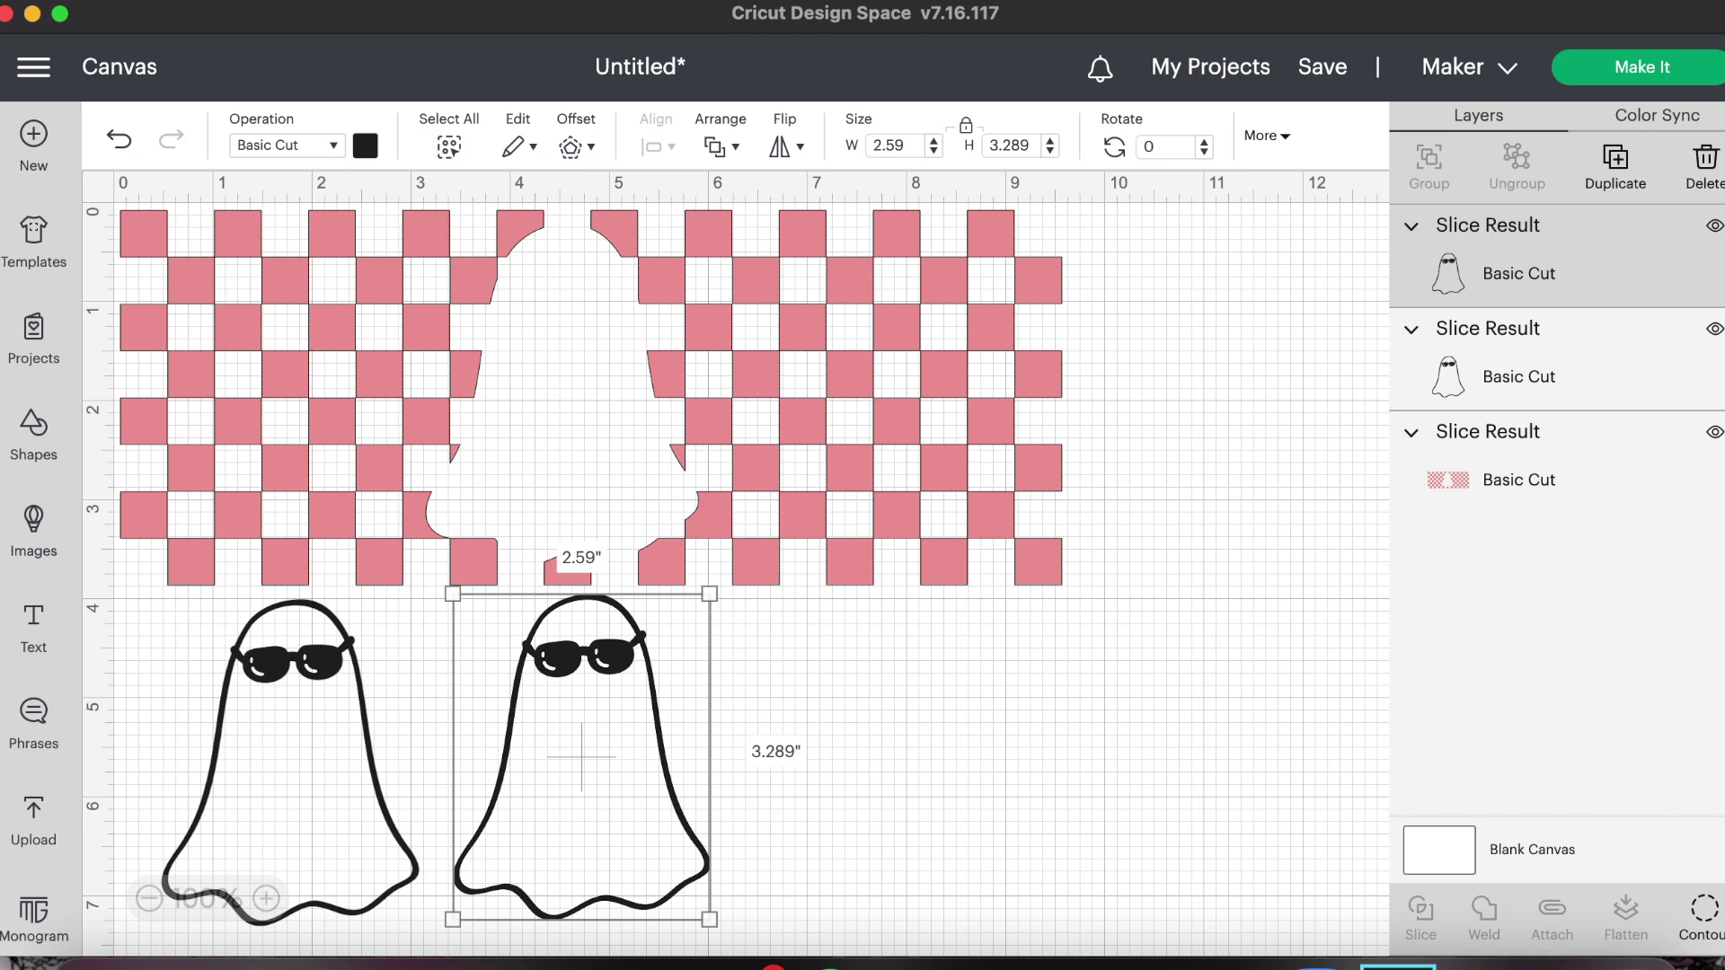
pyautogui.click(366, 146)
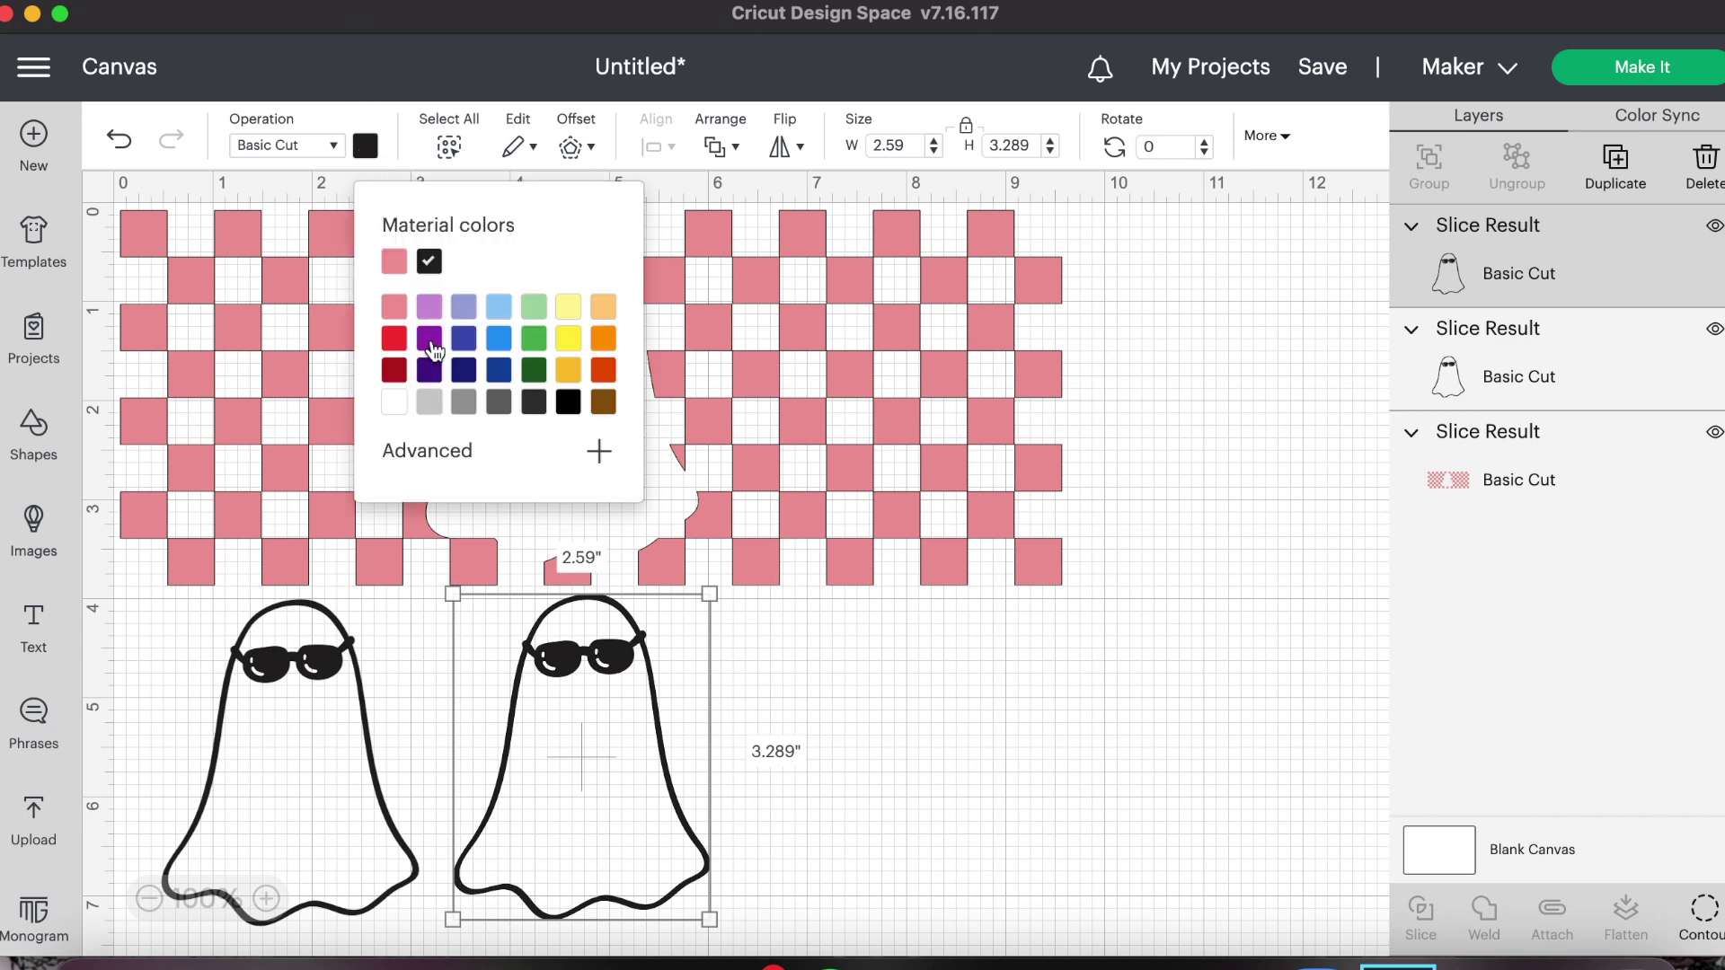
pyautogui.click(1196, 610)
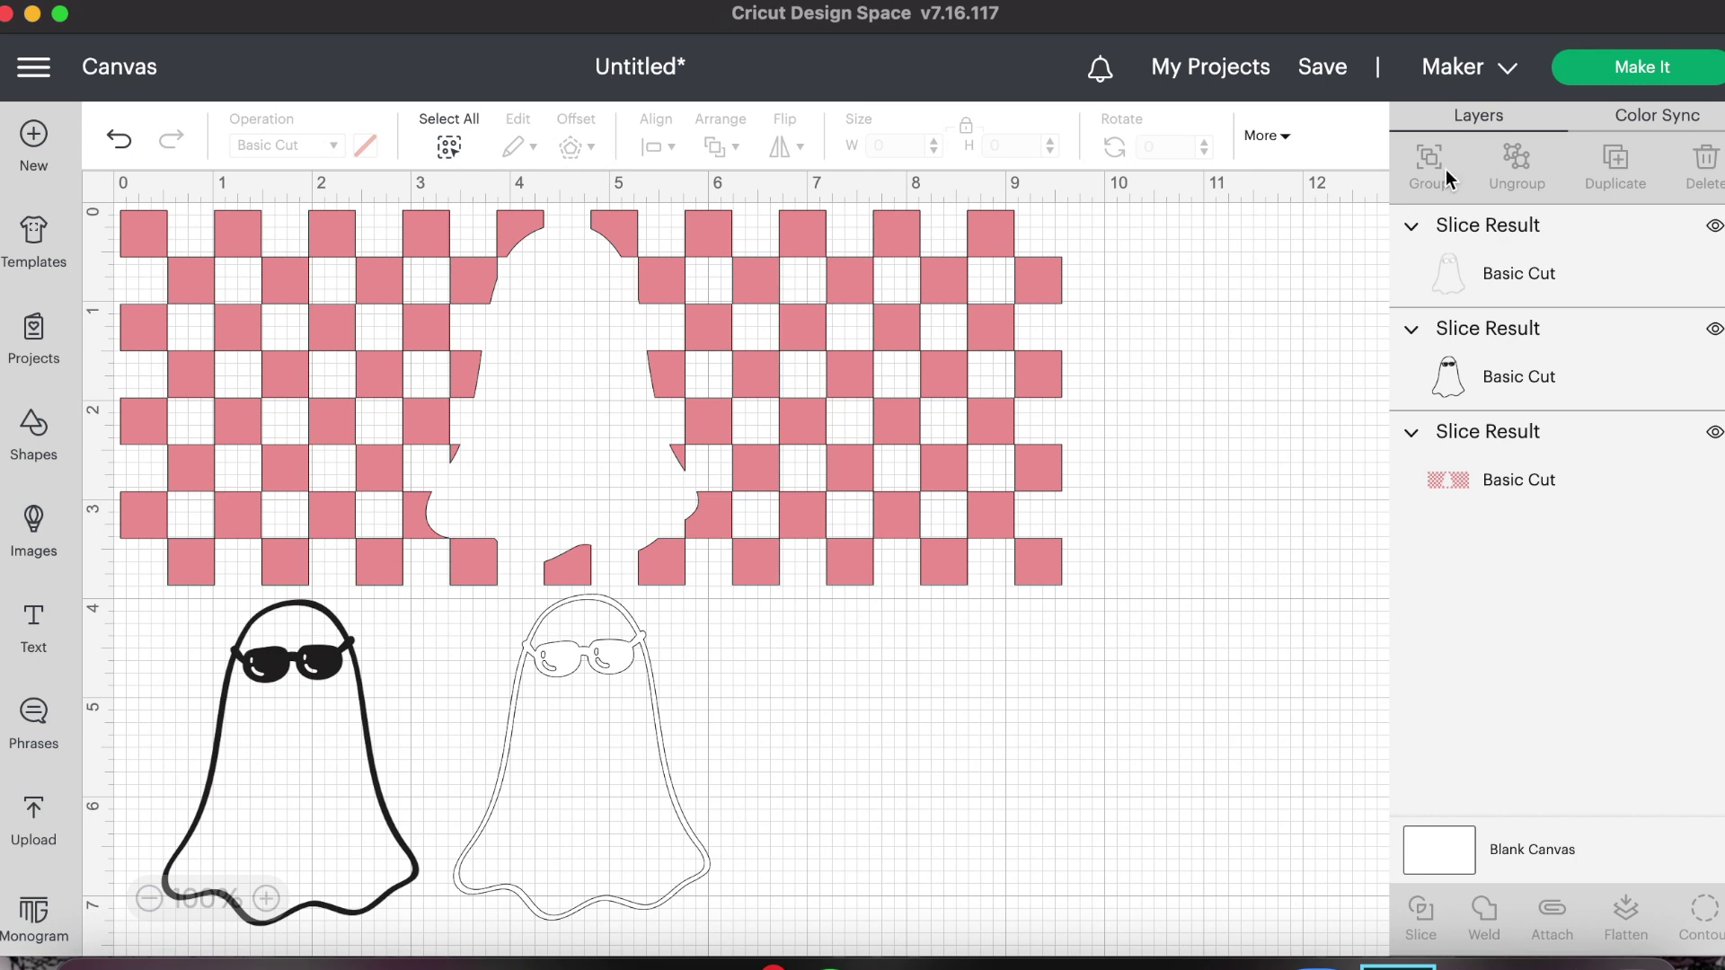
pyautogui.click(1608, 66)
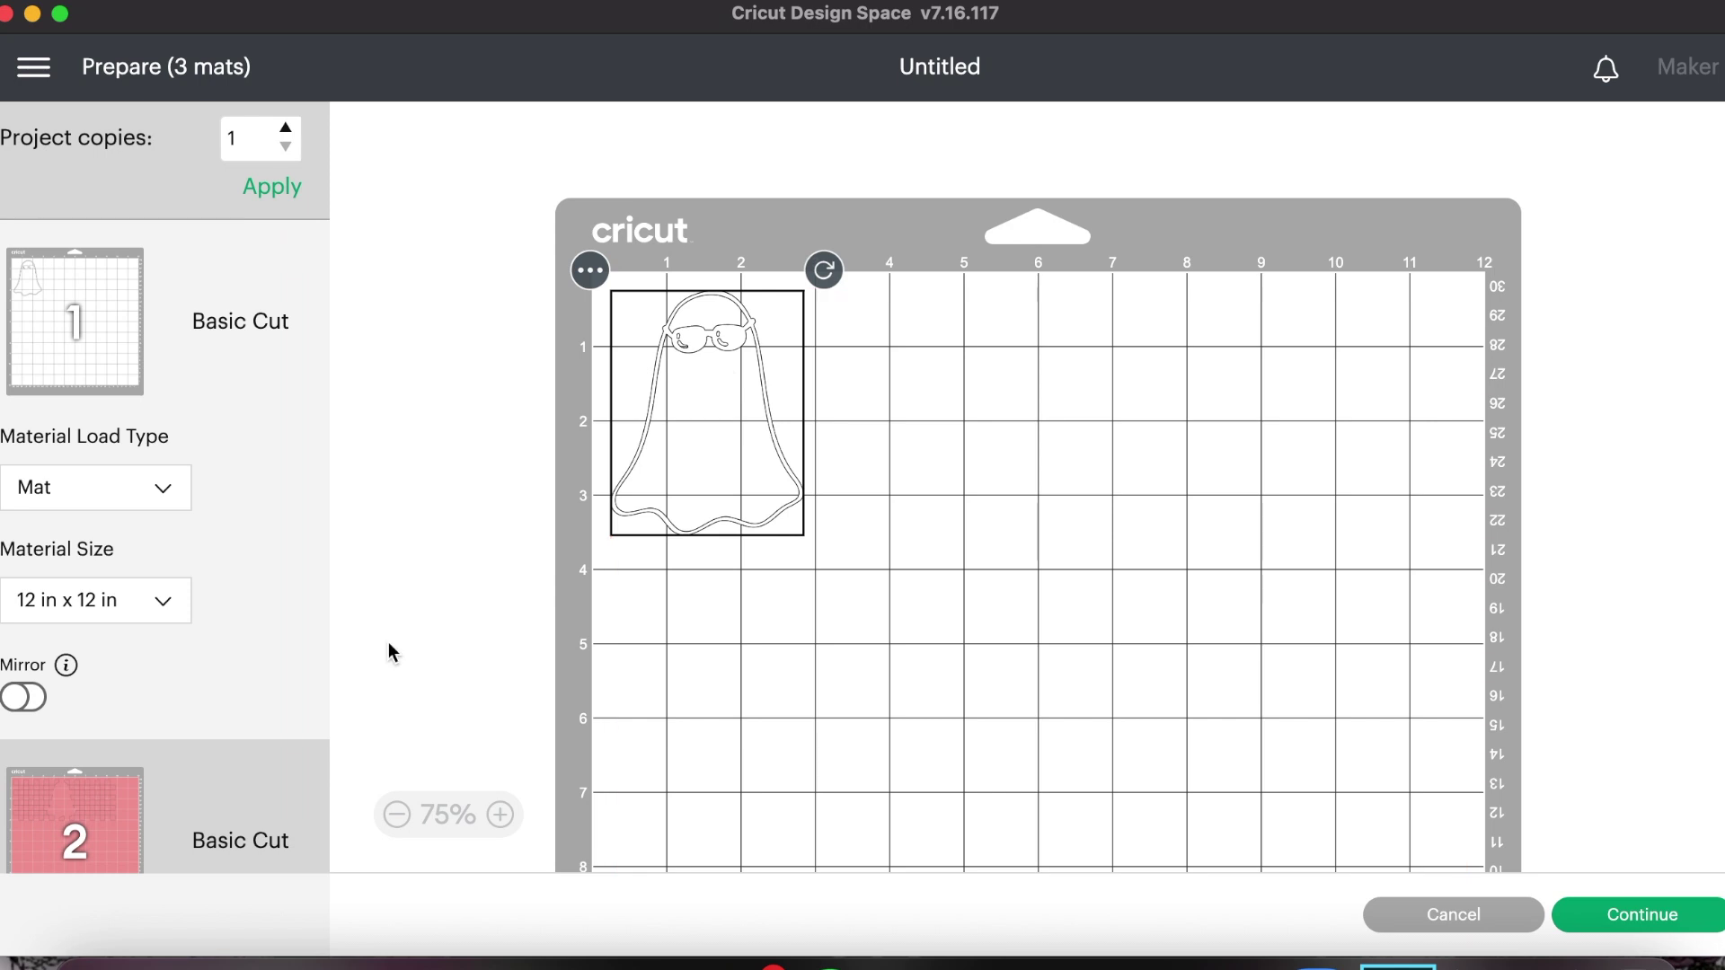
# Step: Preview mat 2 with the pink checkerboard and mat 3 with the black ghost
pyautogui.scroll(-5, 388, 642)
pyautogui.click(86, 836)
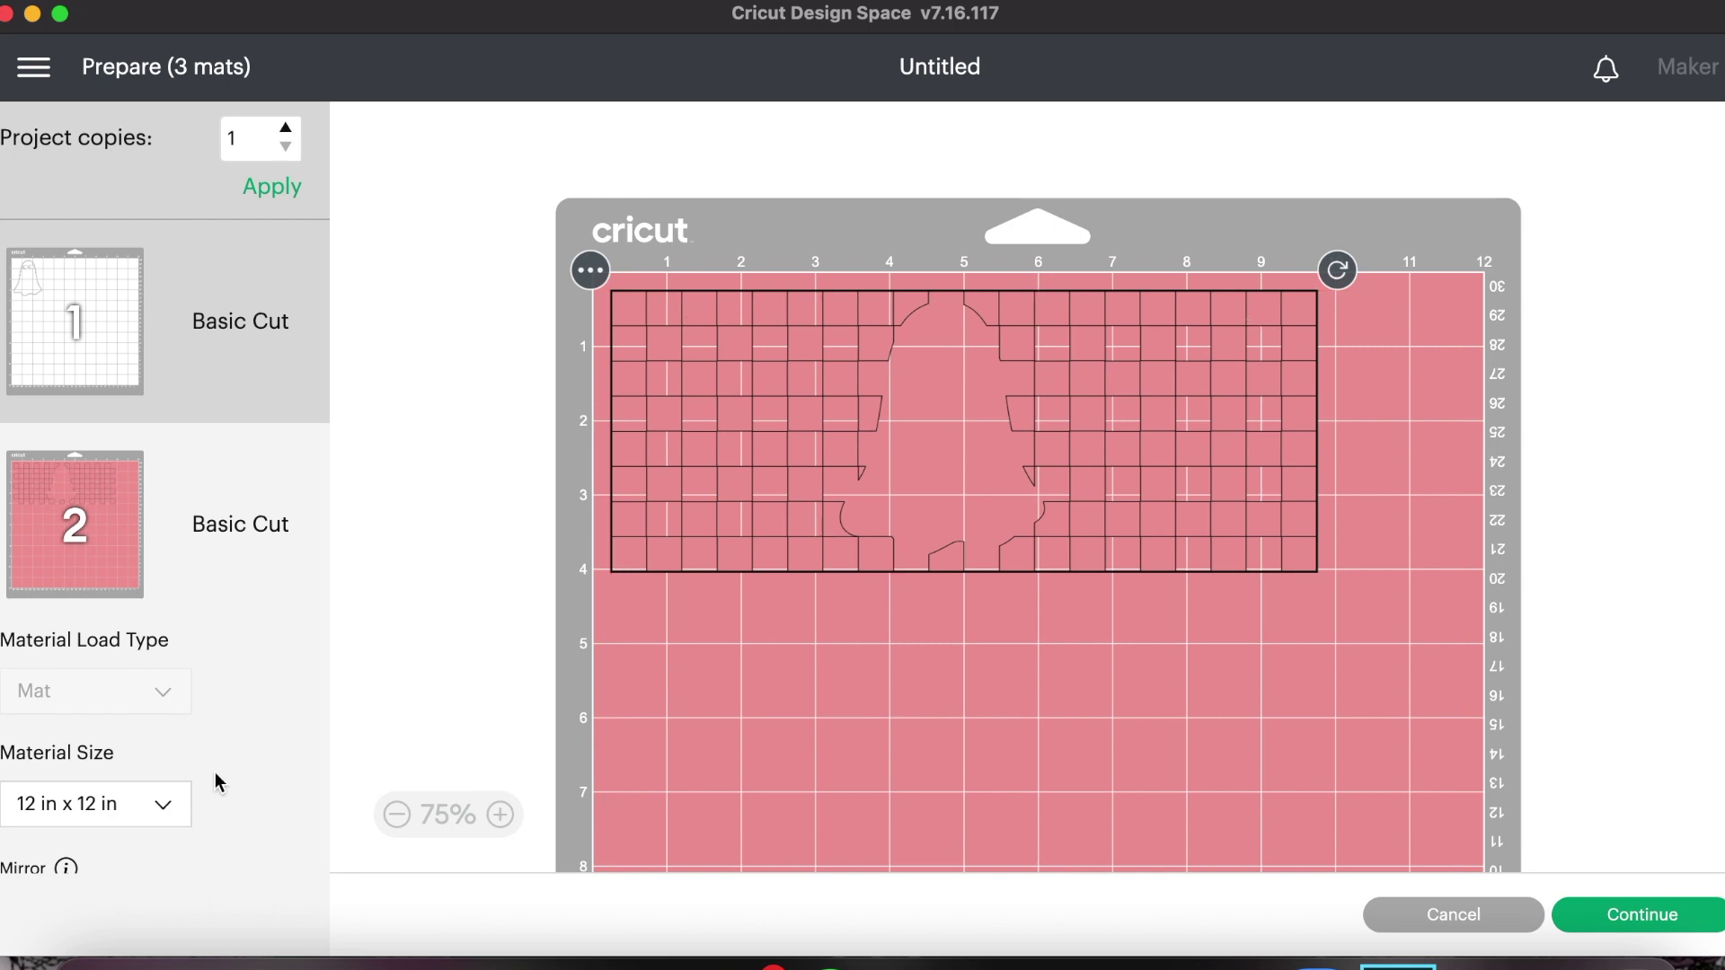
pyautogui.scroll(-3, 214, 773)
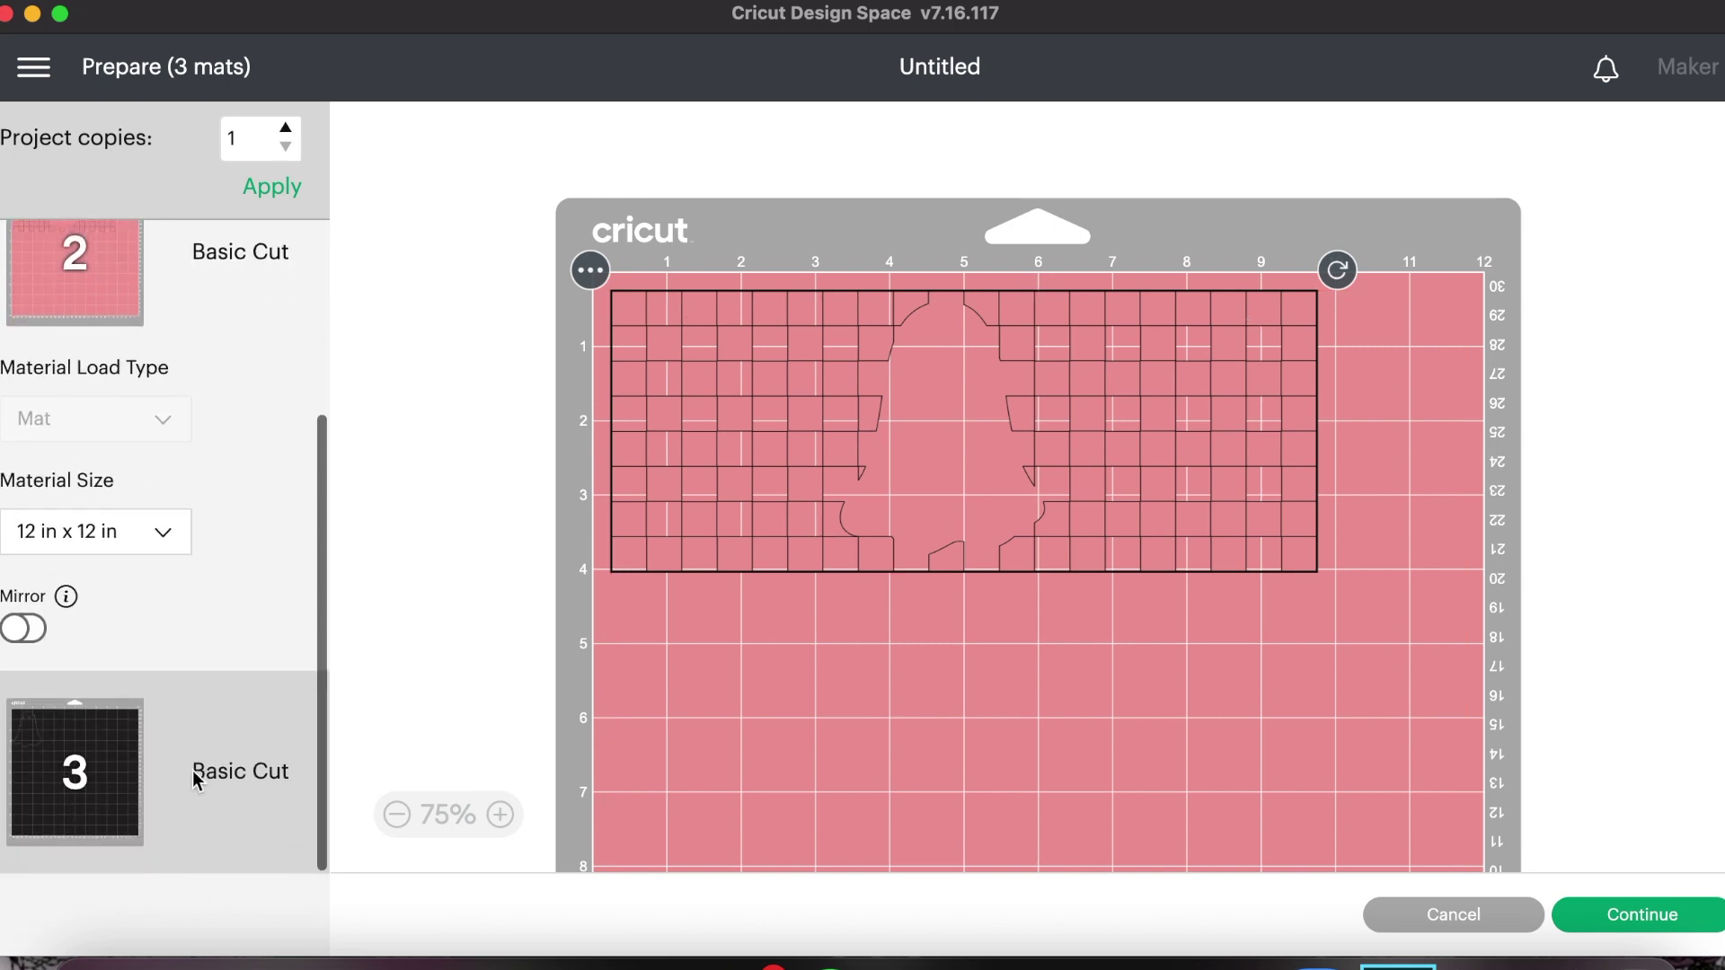
pyautogui.click(110, 739)
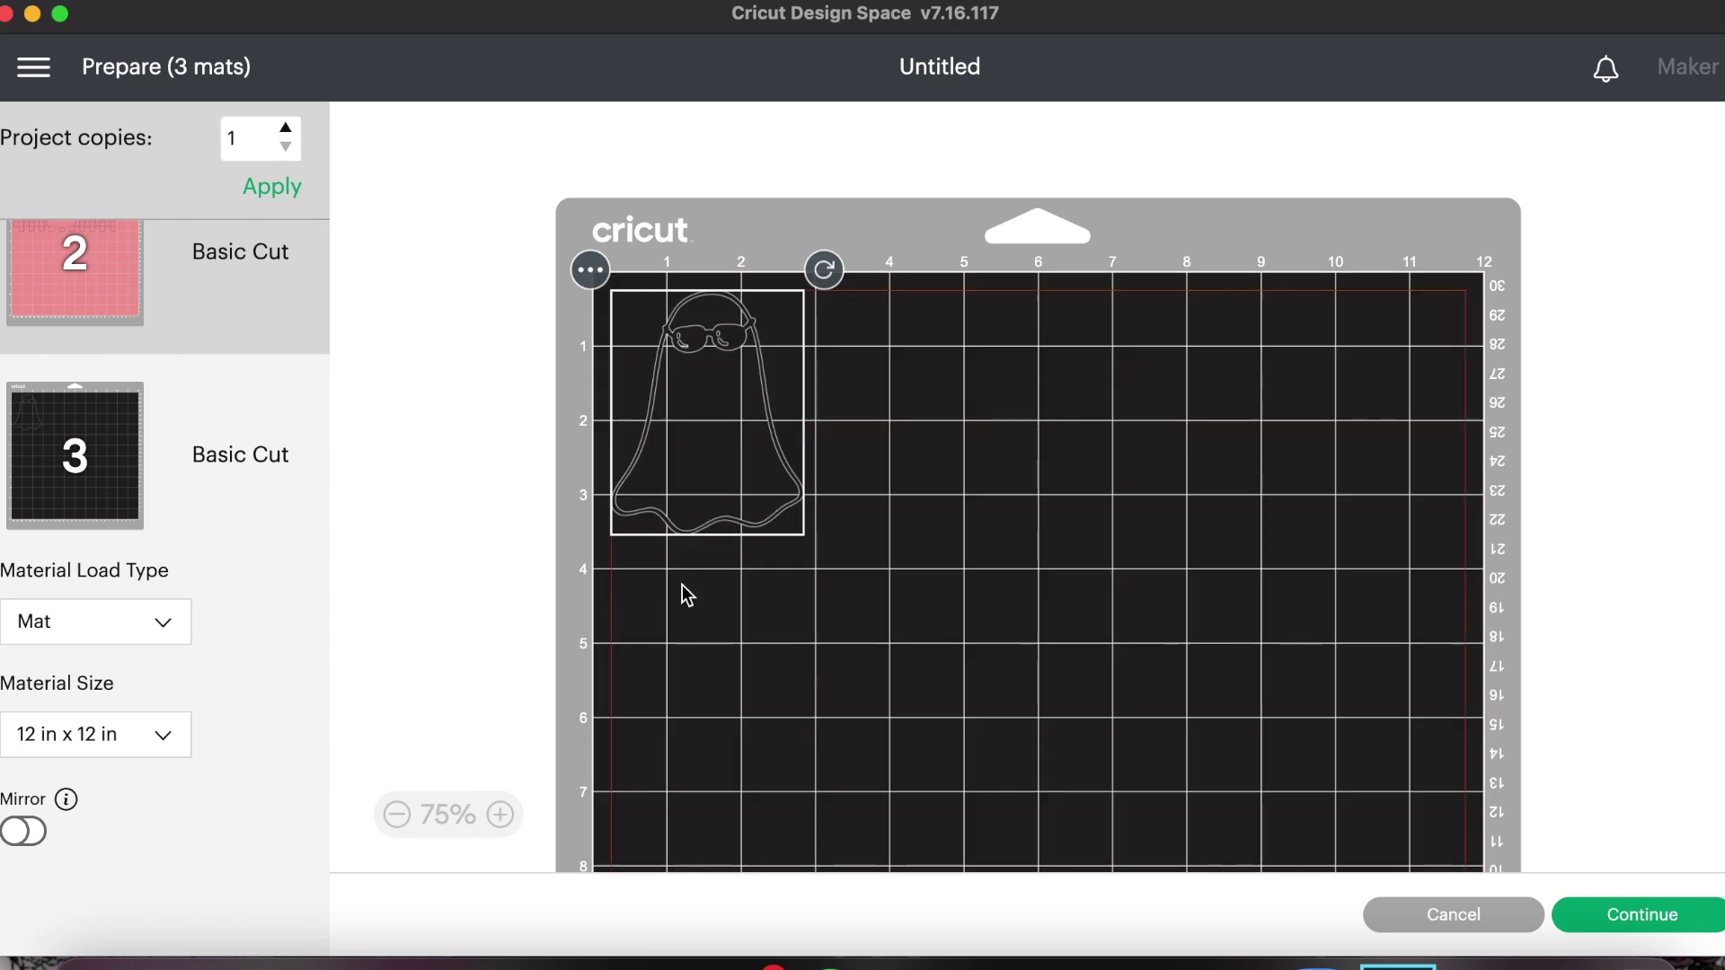
# Step: Continue to cutting and choose Vinyl as the base material with More pressure
pyautogui.click(1595, 912)
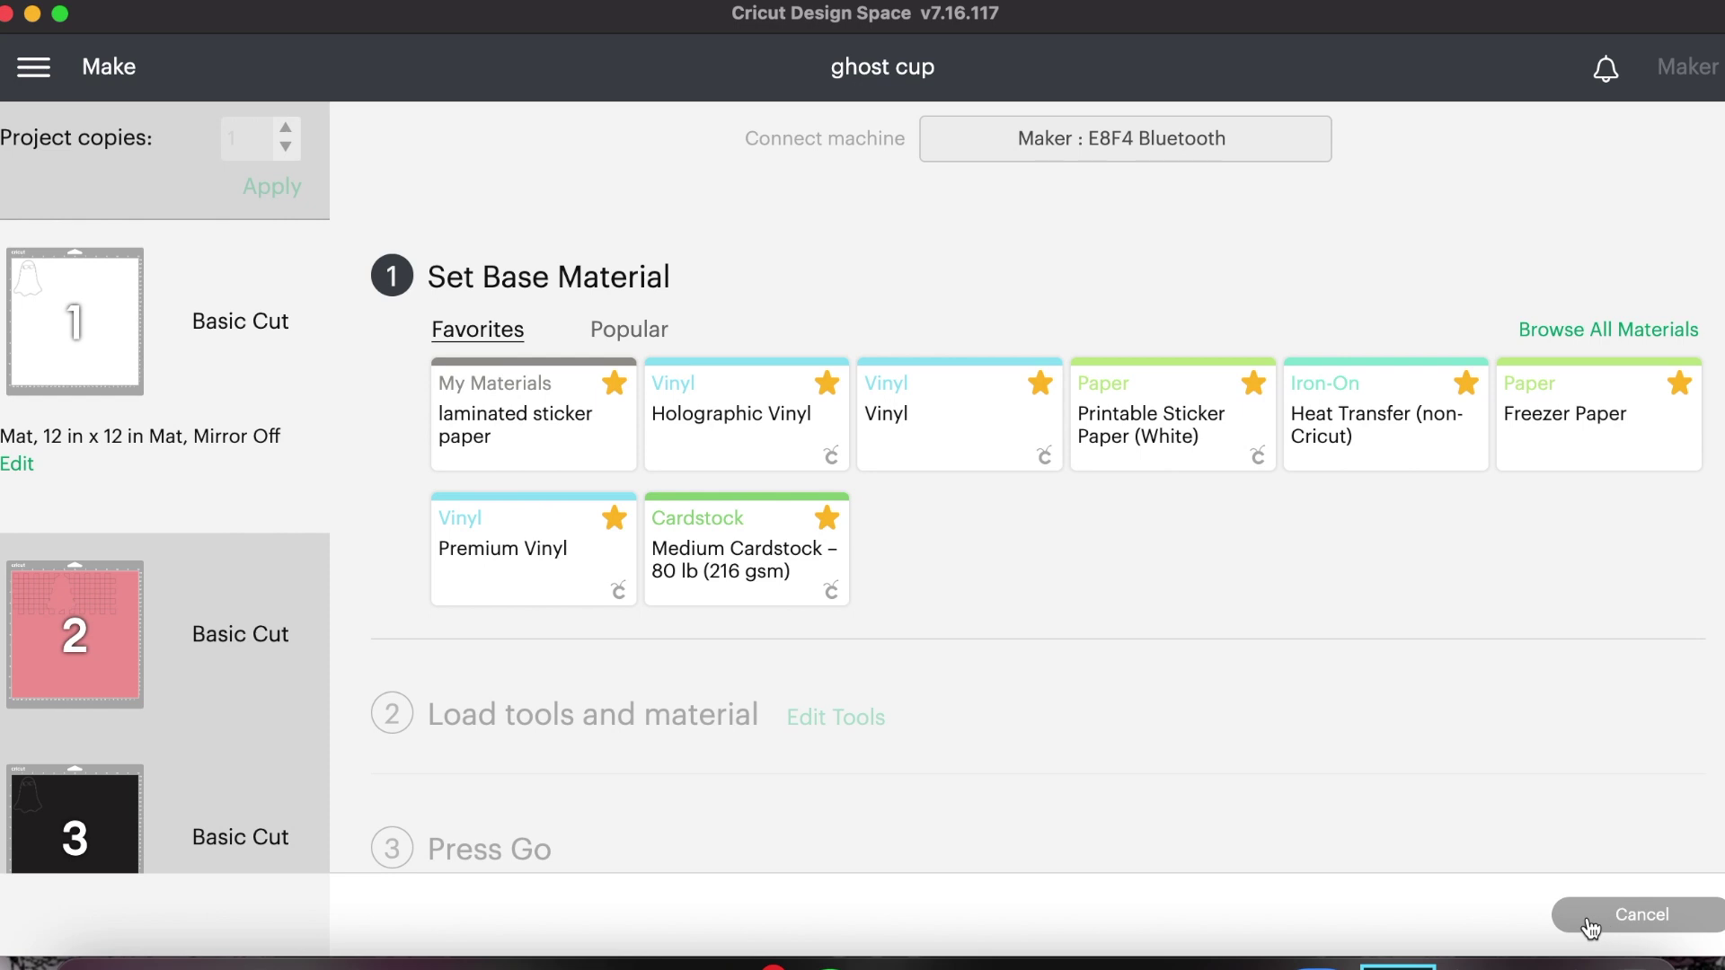
pyautogui.click(954, 415)
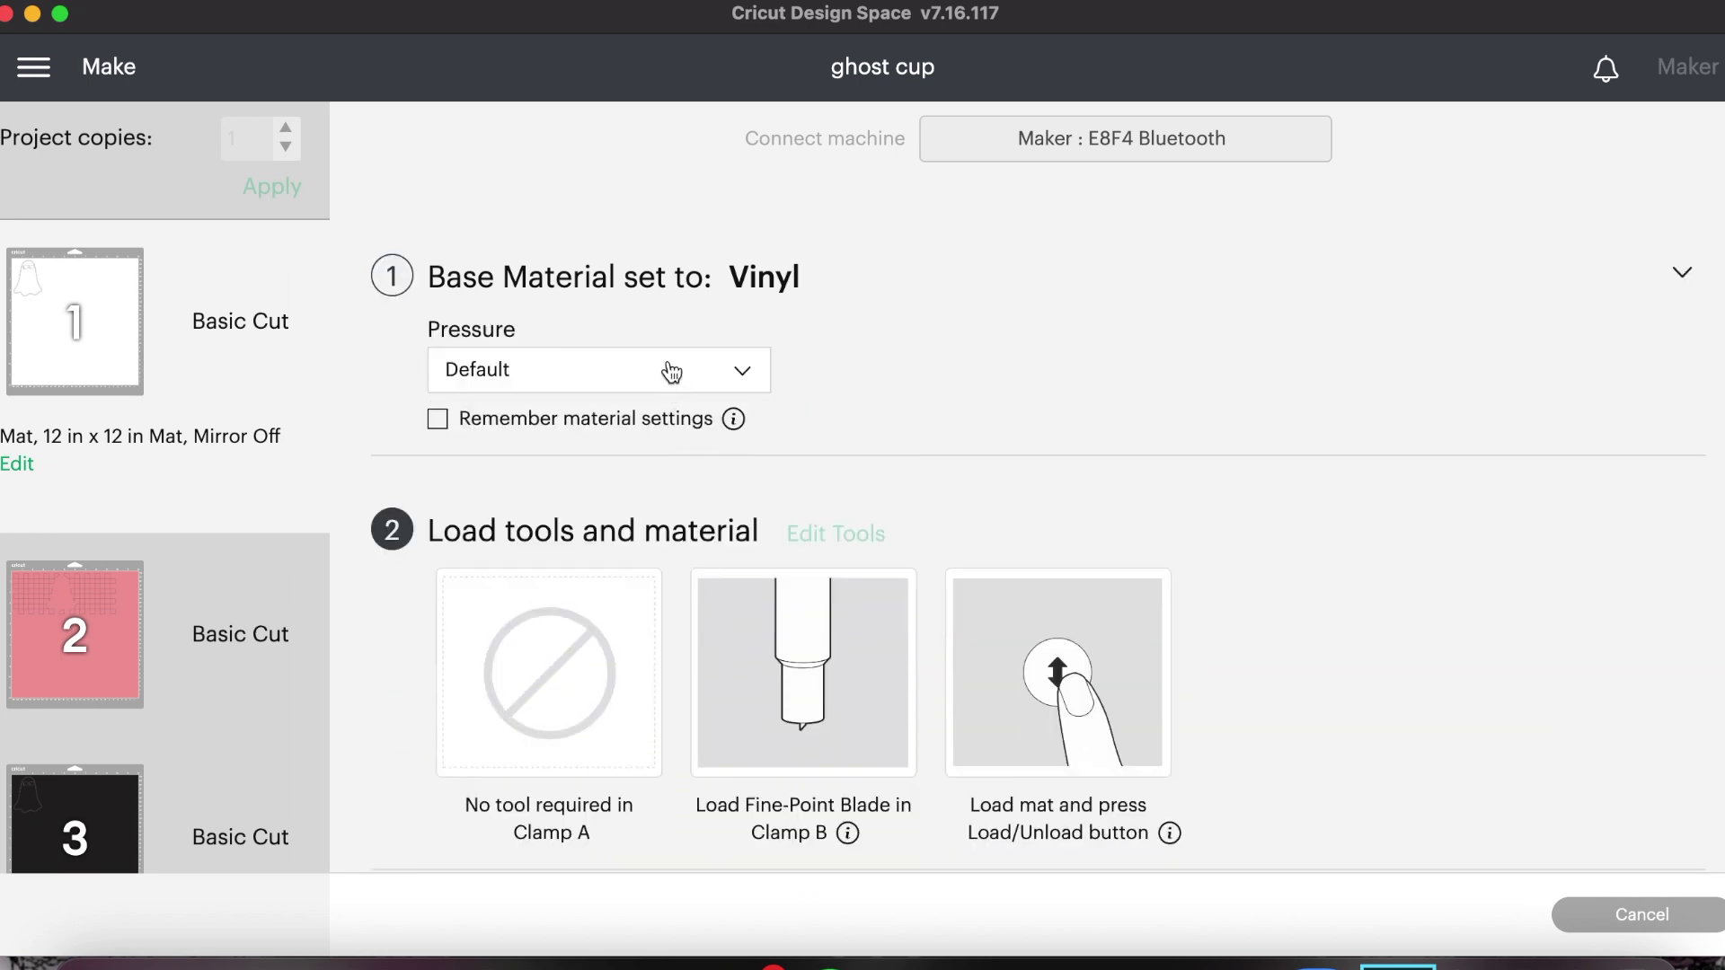
pyautogui.click(671, 371)
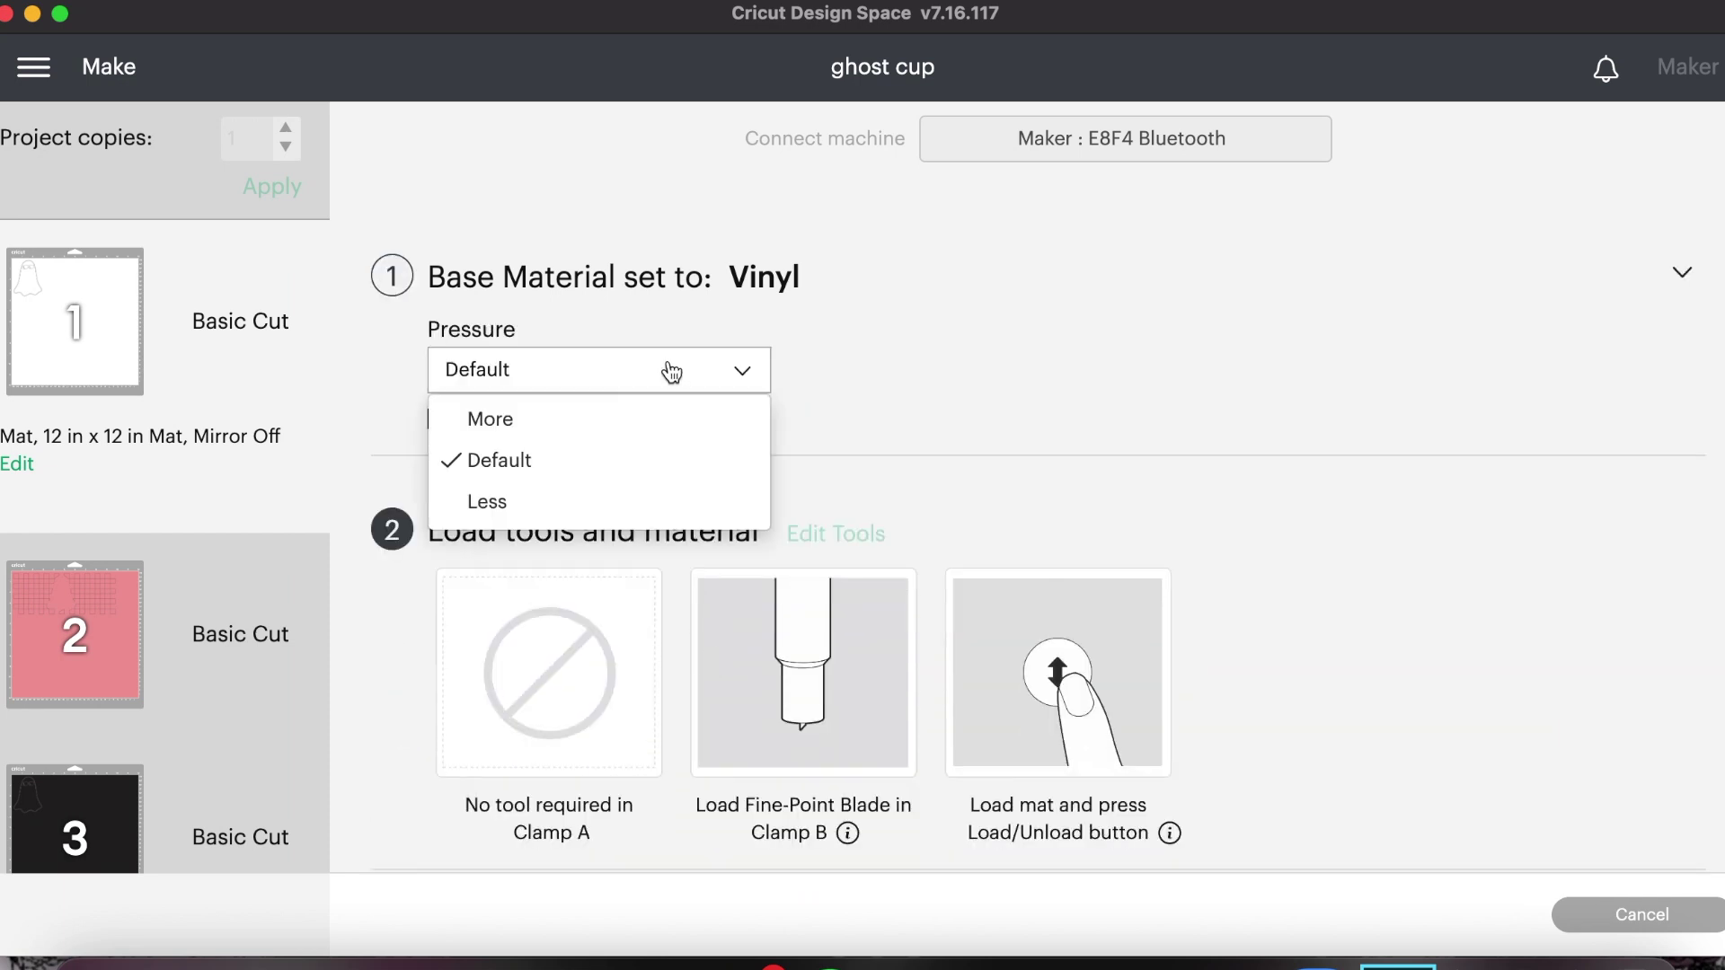
pyautogui.click(585, 431)
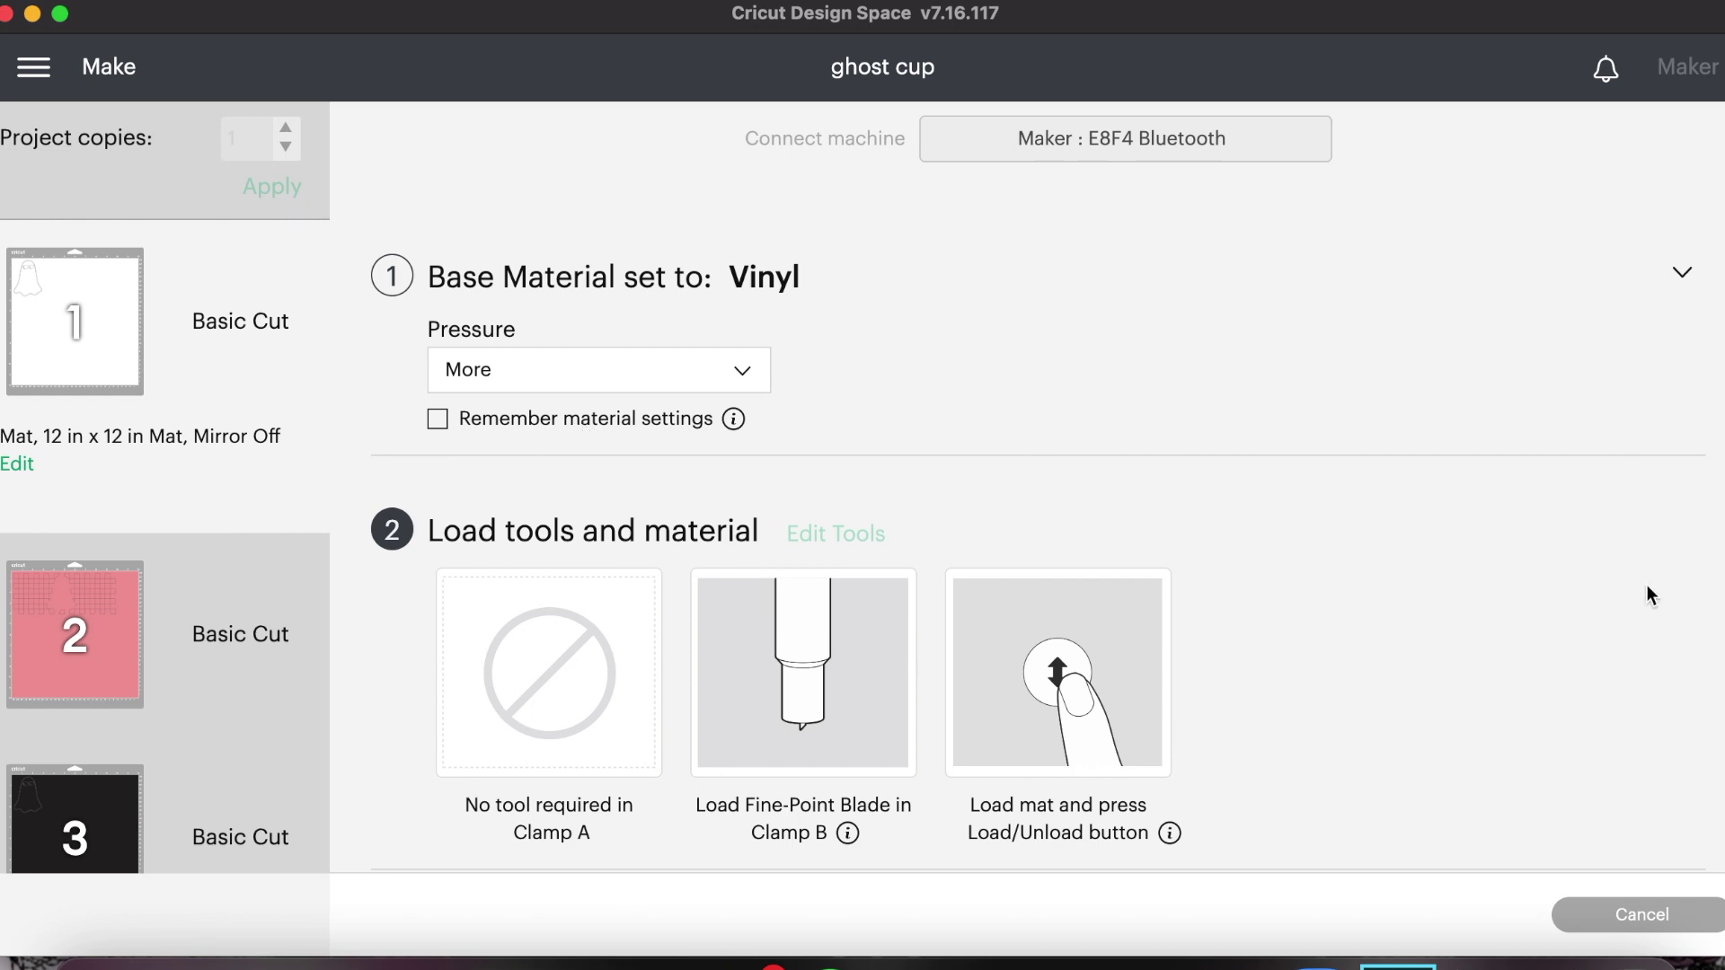
pyautogui.scroll(-1, 1085, 563)
pyautogui.scroll(-3, 1086, 563)
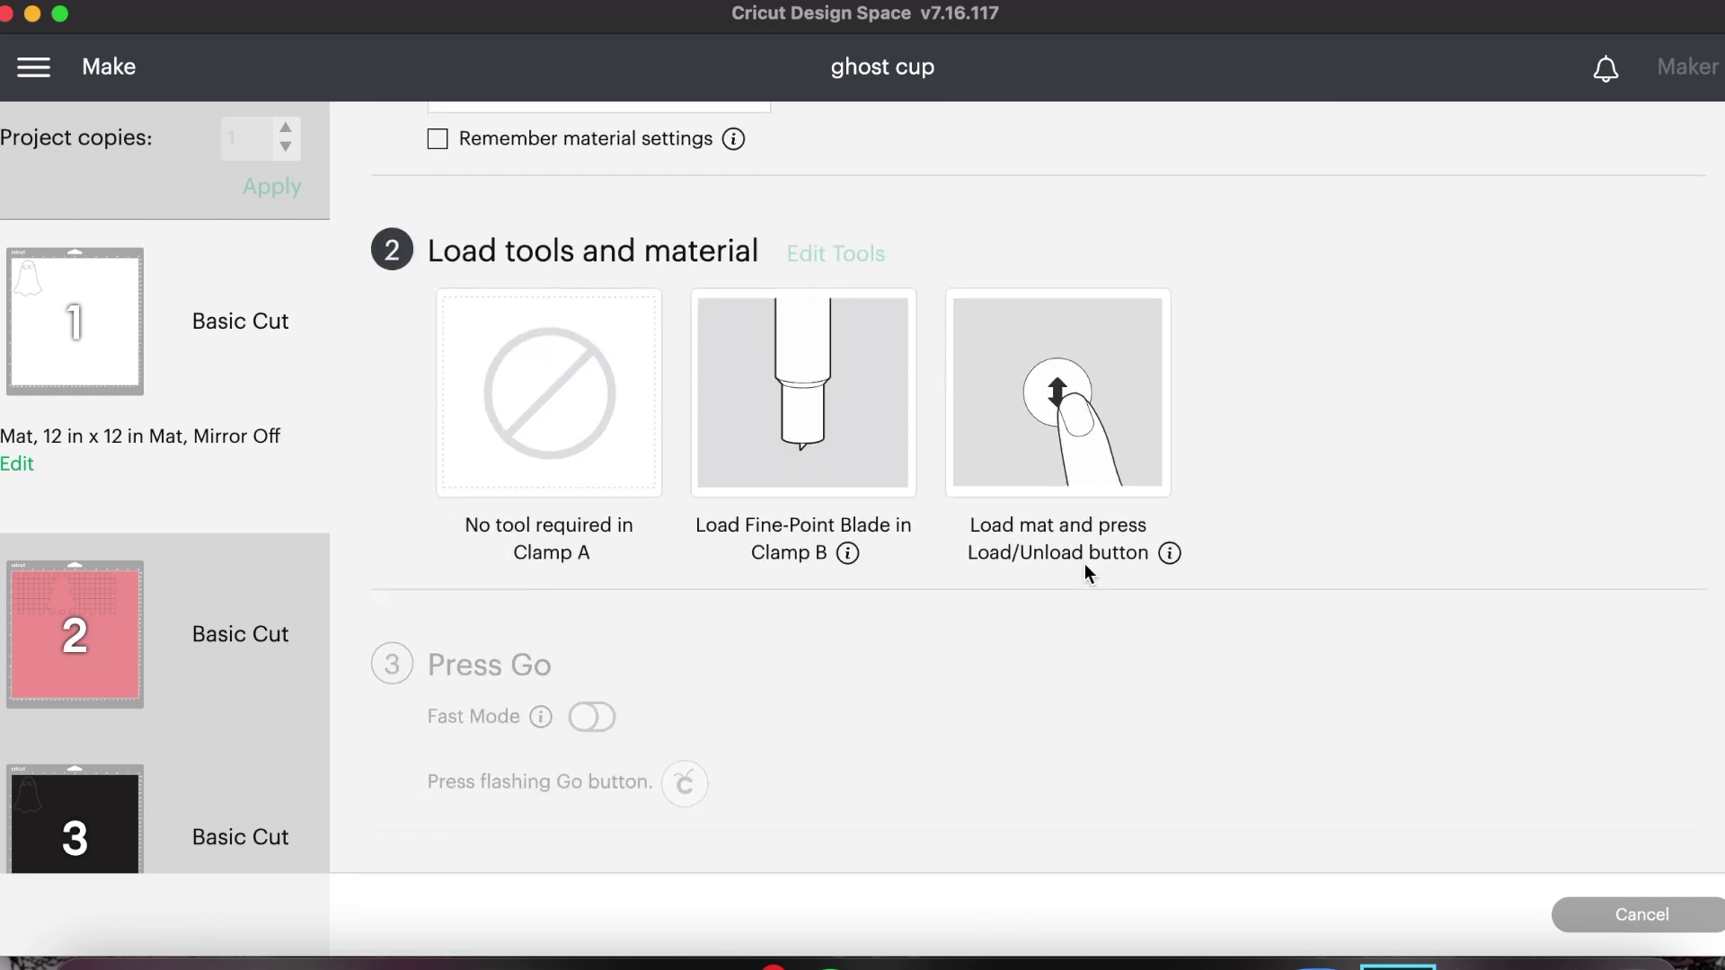